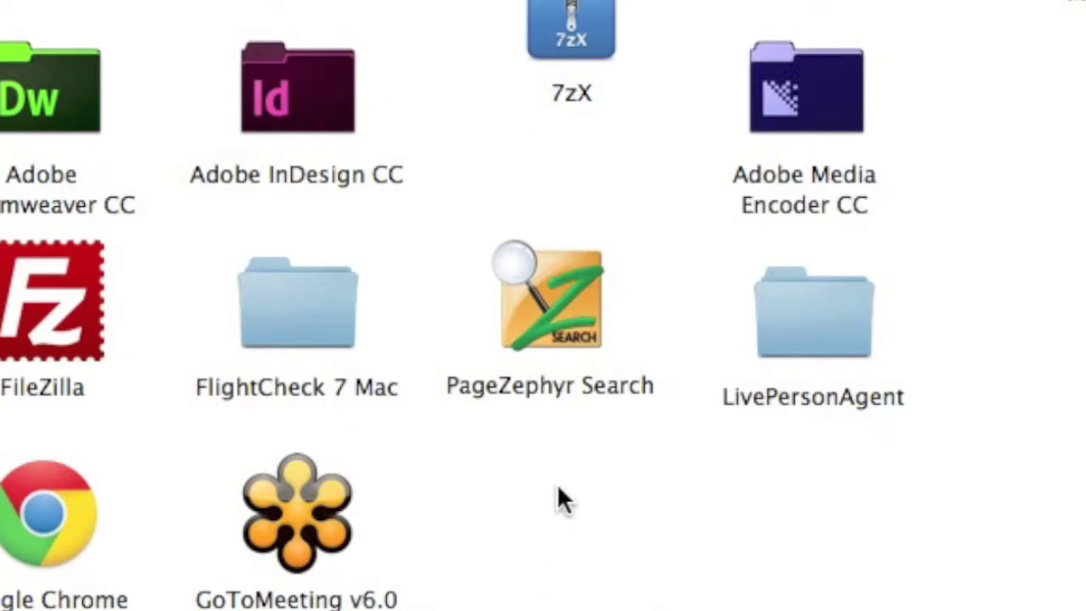
- Launch PageZephyr Search from Applications and move its window aside
{"action": "double_click", "coordinate": [562, 312]}
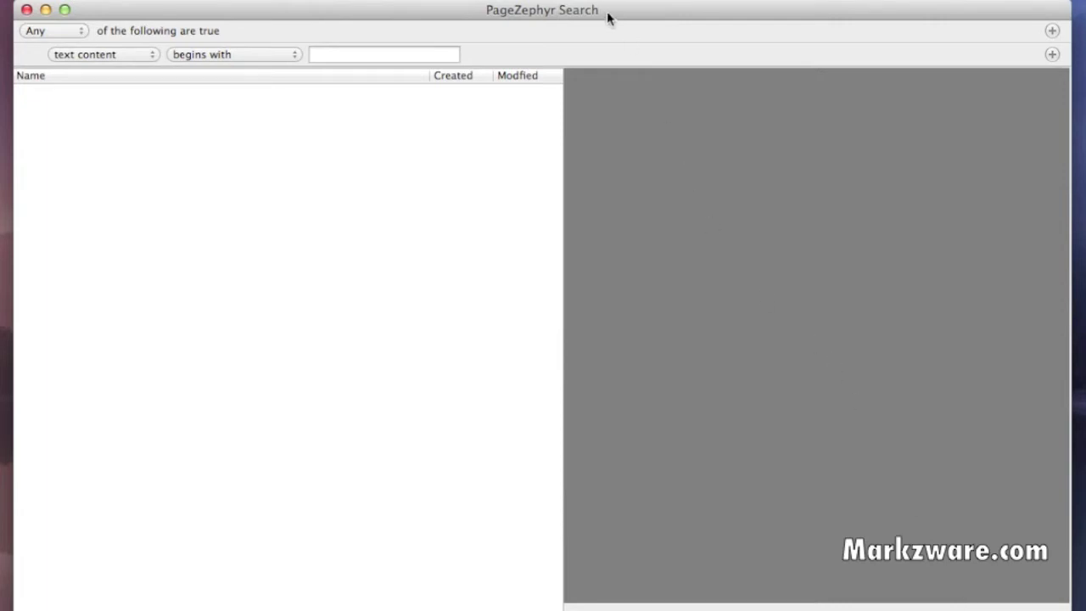
{"action": "left_click_drag", "start_coordinate": [607, 11], "coordinate": [665, 353]}
- Hide PageZephyr Search, search This Mac in Finder for 'markzware, flightcheck online', and scroll the results
{"action": "key", "text": "super+q"}
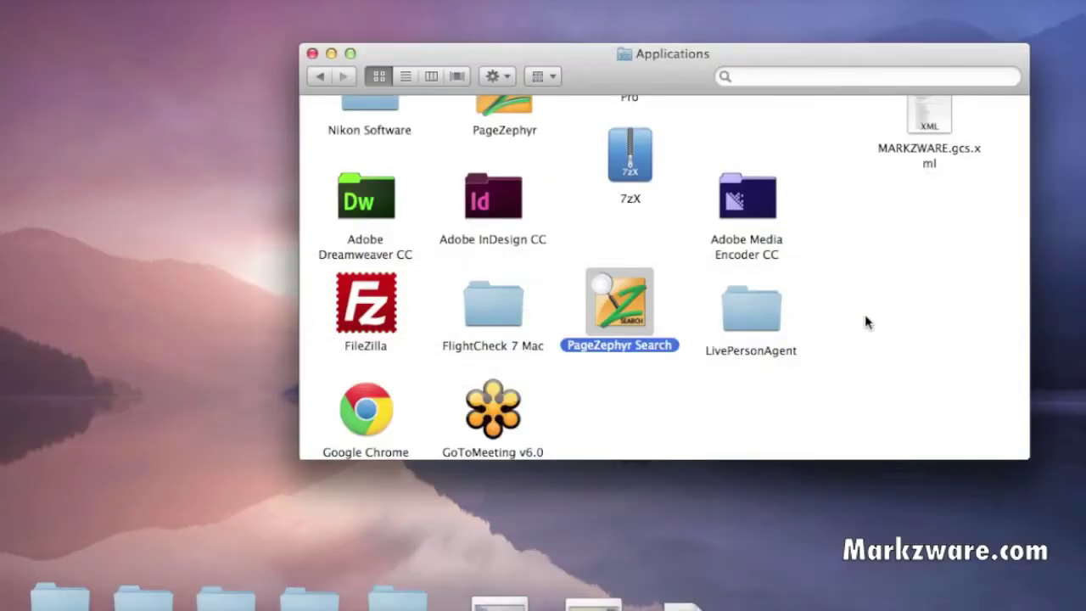
{"action": "left_click", "coordinate": [766, 76]}
{"action": "type", "text": "markzware, flightcheck online"}
{"action": "scroll", "coordinate": [559, 280], "scroll_direction": "down", "scroll_amount": 15}
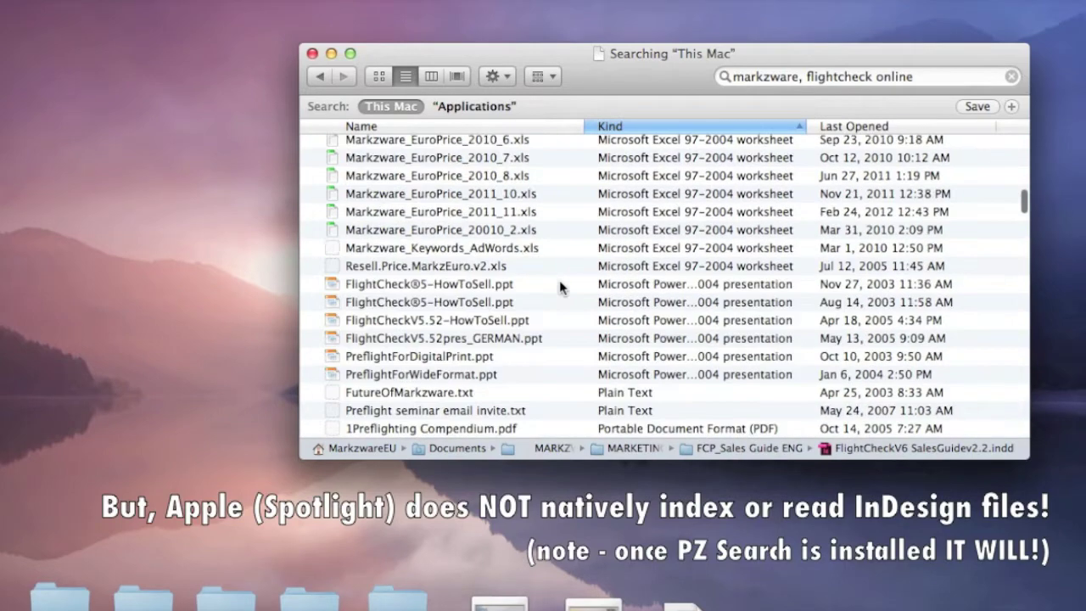
{"action": "scroll", "coordinate": [559, 283], "scroll_direction": "down", "scroll_amount": 8}
{"action": "scroll", "coordinate": [559, 283], "scroll_direction": "down", "scroll_amount": 4}
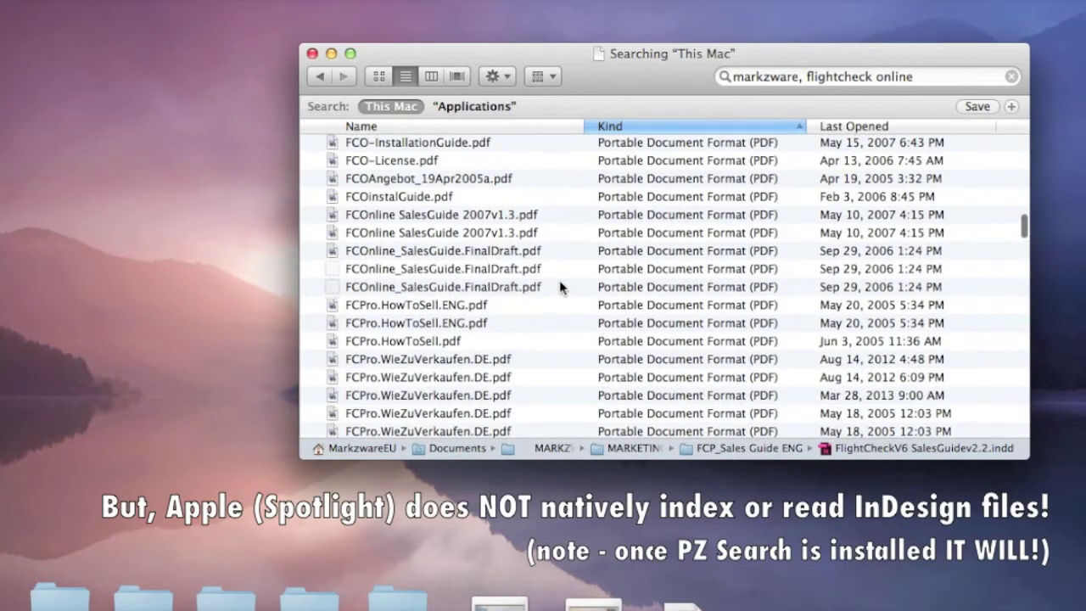
{"action": "scroll", "coordinate": [559, 280], "scroll_direction": "down", "scroll_amount": 2}
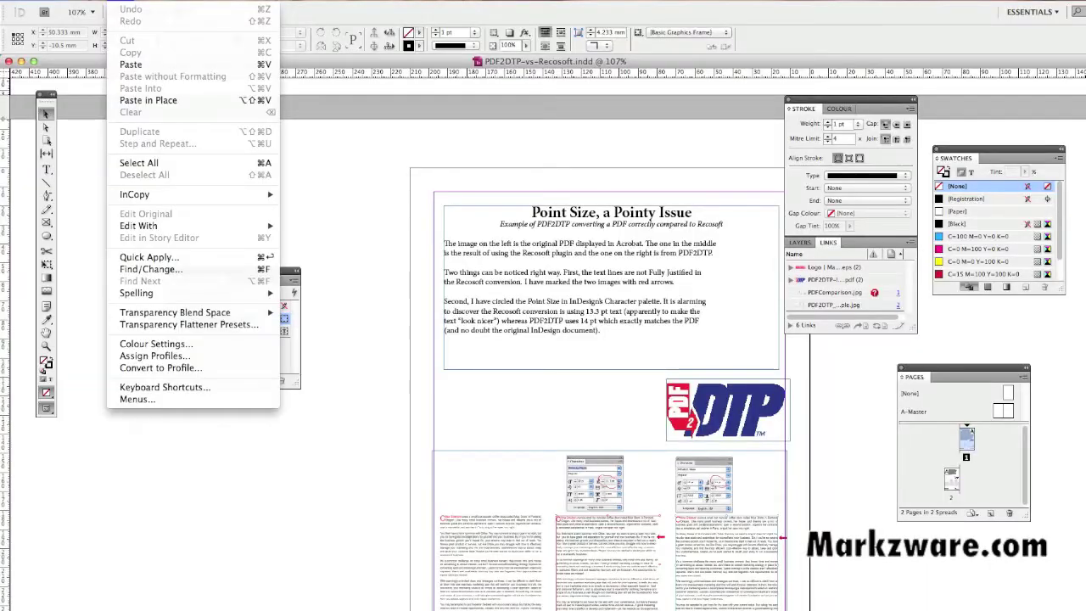
- Find 'Markzware, FlightCheck Onlien' in the InDesign document and dismiss the no-match alert
{"action": "left_click", "coordinate": [170, 269]}
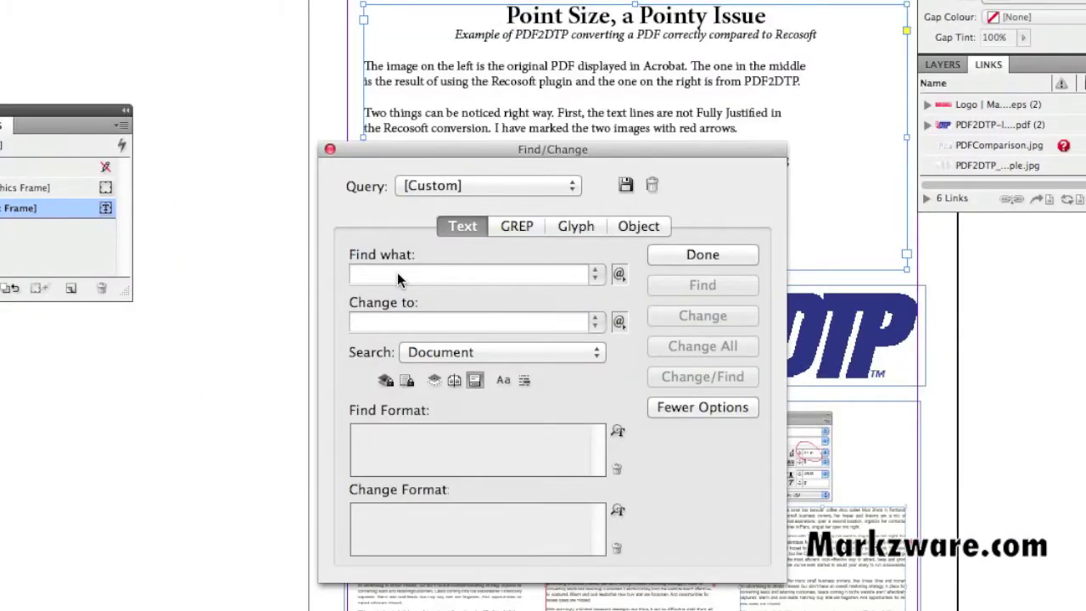
{"action": "type", "text": "Markzware"}
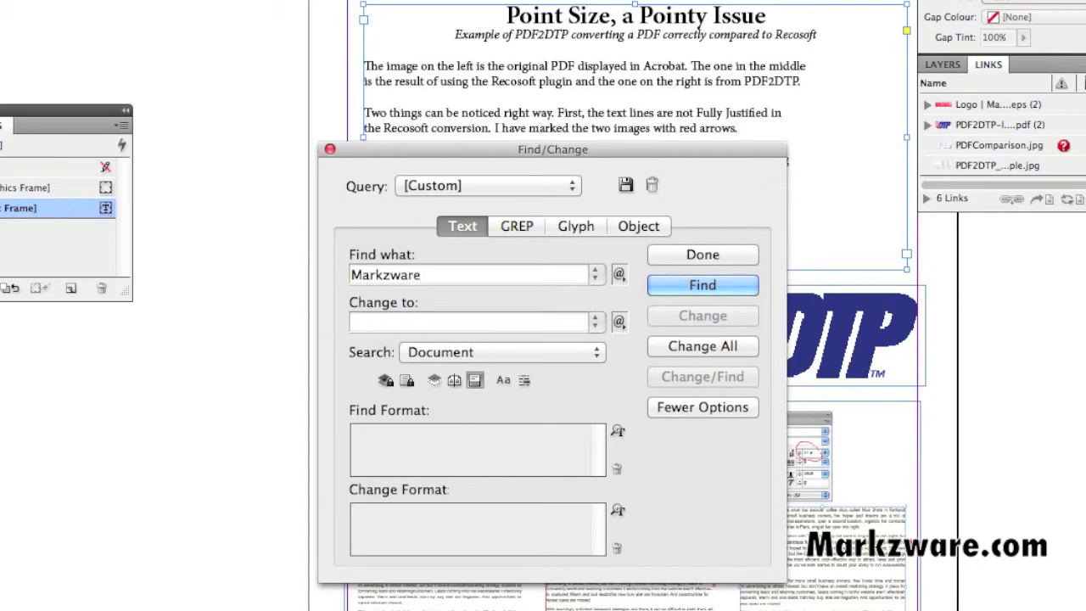
{"action": "type", "text": ", FlightCheck Onlien"}
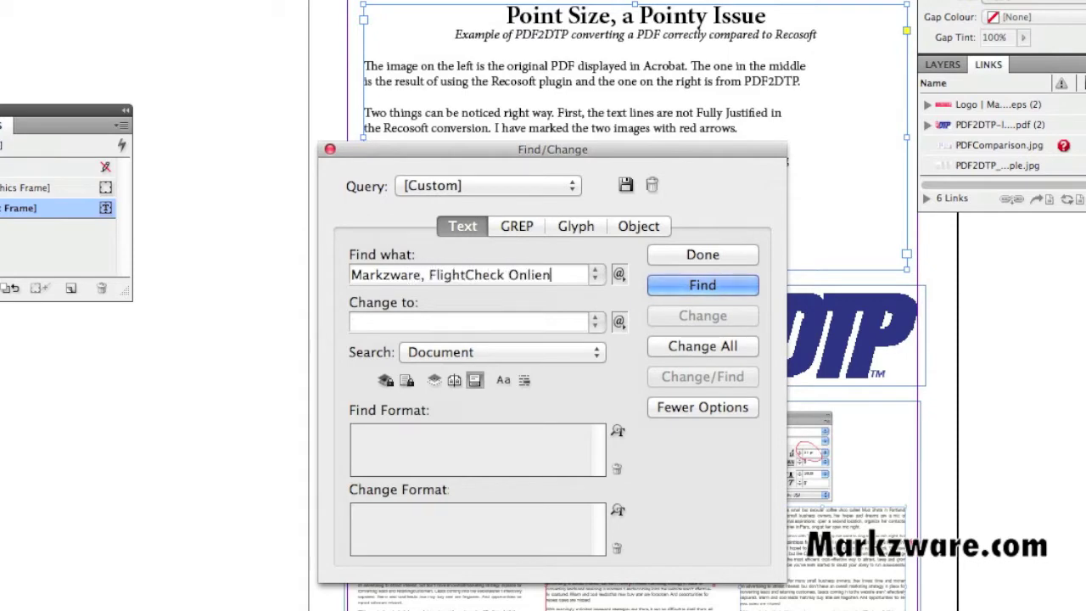
{"action": "key", "text": "Return"}
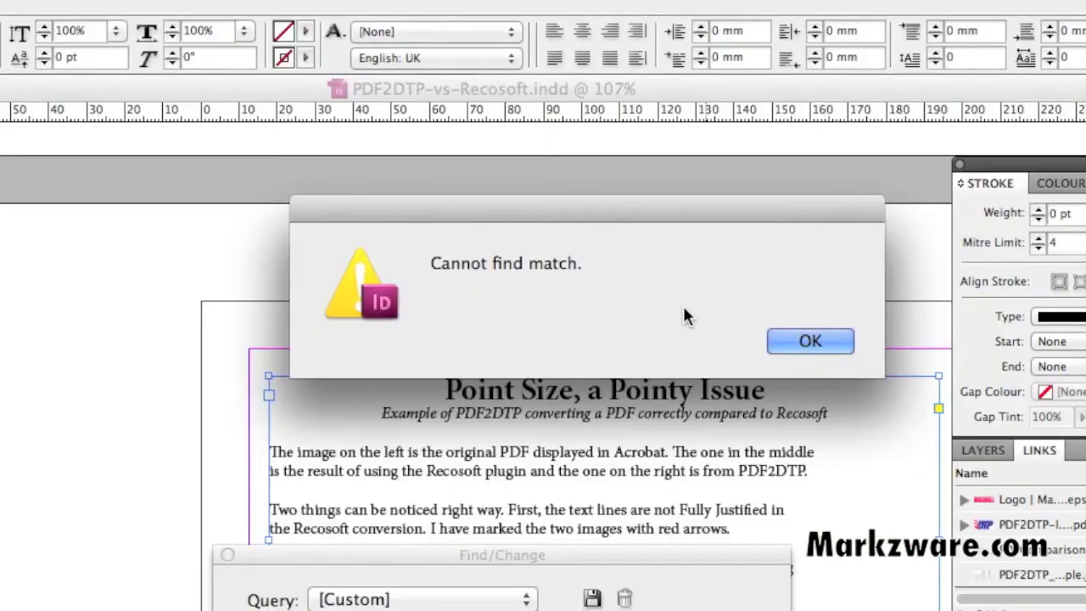
{"action": "left_click", "coordinate": [815, 338]}
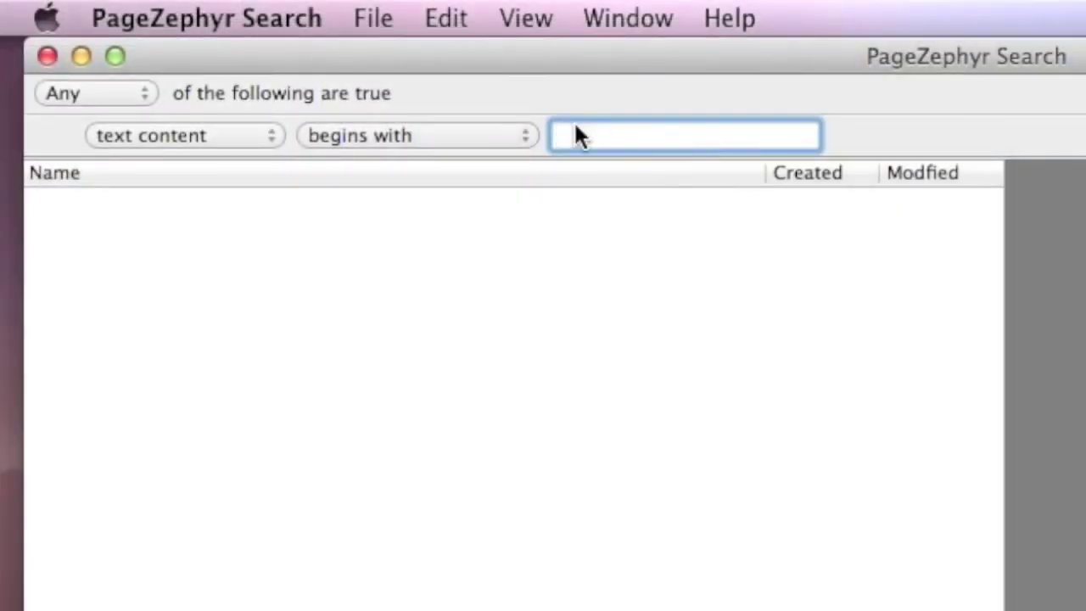
- Search for text content containing 'Markzware', listing 47 matching InDesign documents
{"action": "left_click", "coordinate": [483, 139]}
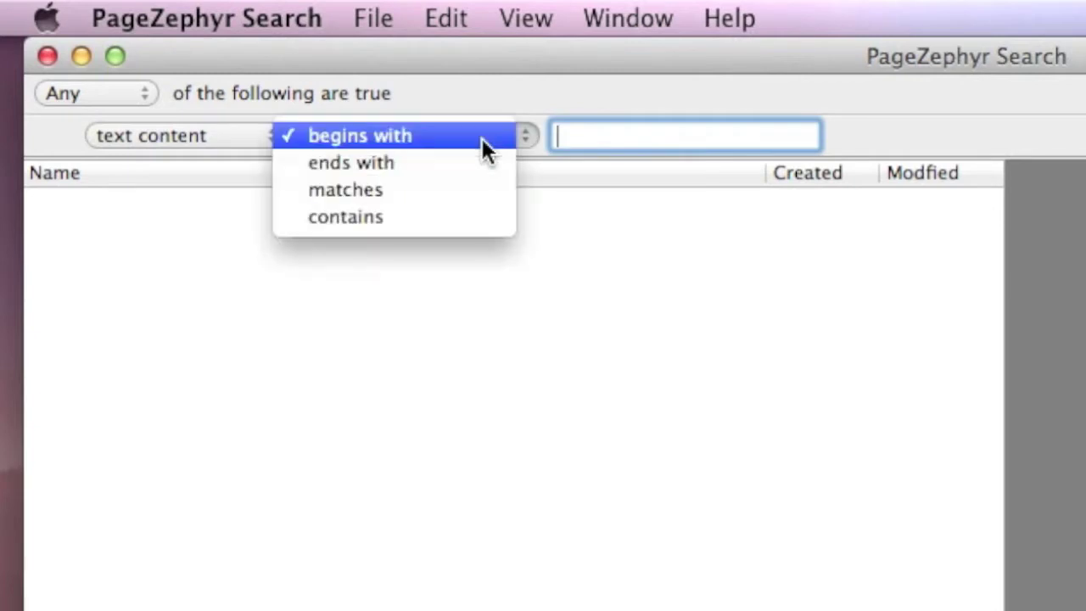
{"action": "left_click", "coordinate": [483, 218]}
{"action": "type", "text": "M"}
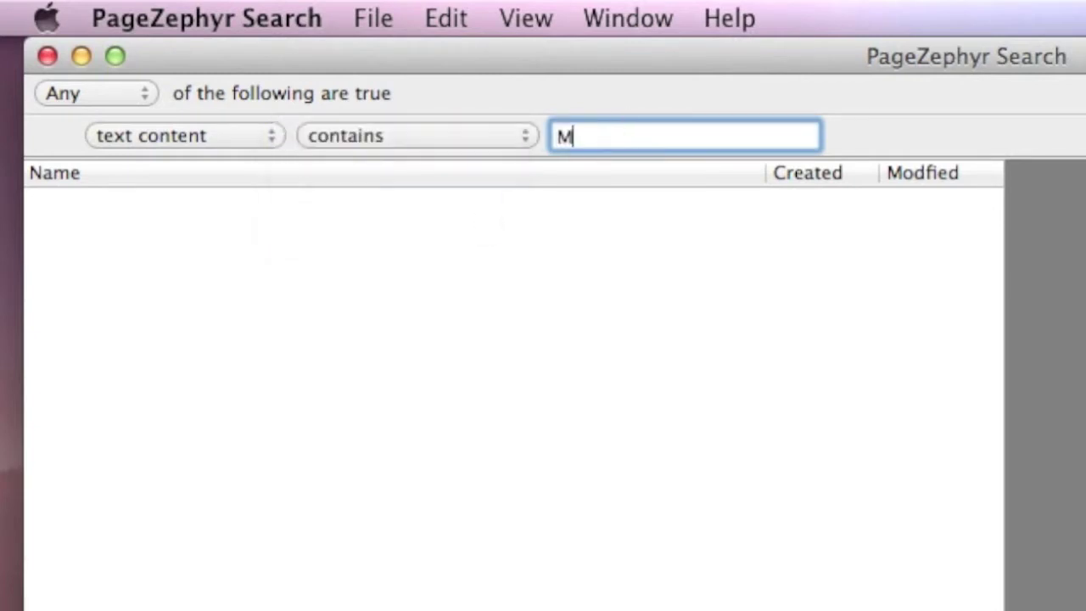
{"action": "type", "text": "arkzware"}
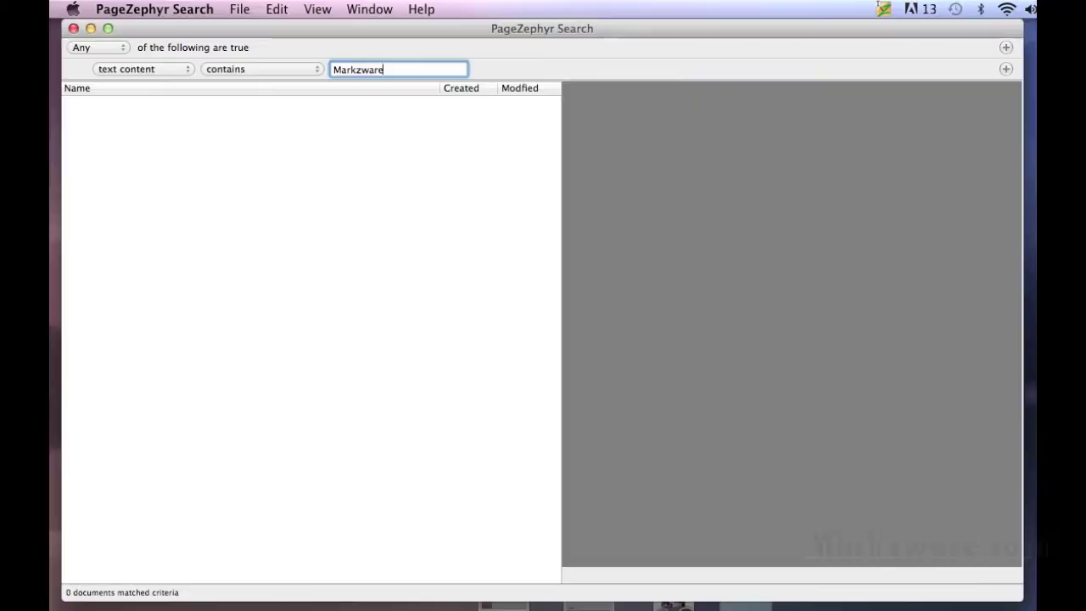
{"action": "key", "text": "Return"}
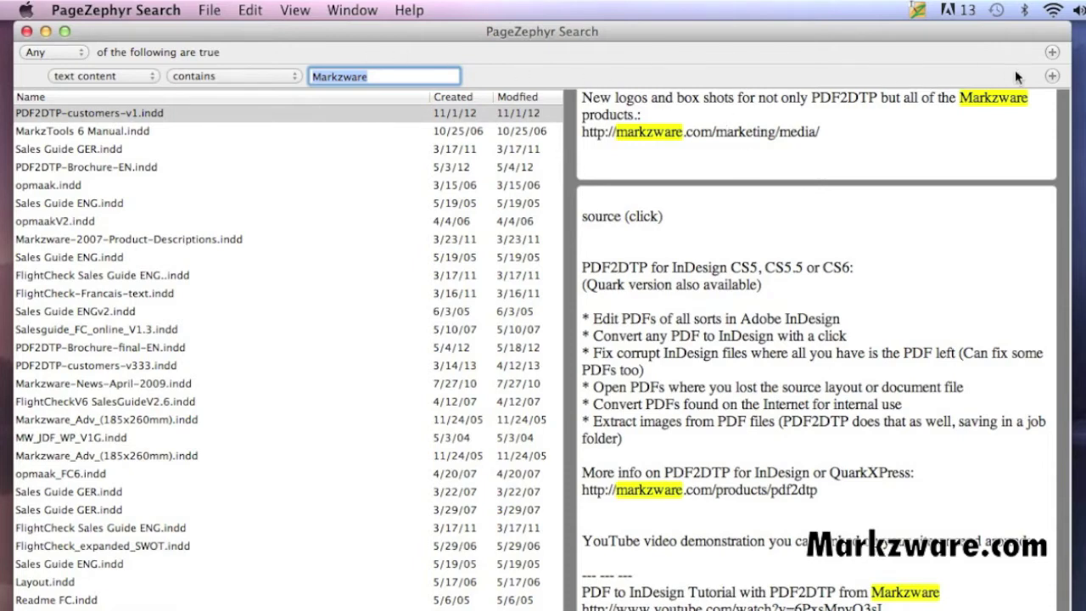
- Add a second criterion: text content contains 'FlightCheck Online'
{"action": "left_click", "coordinate": [1051, 77]}
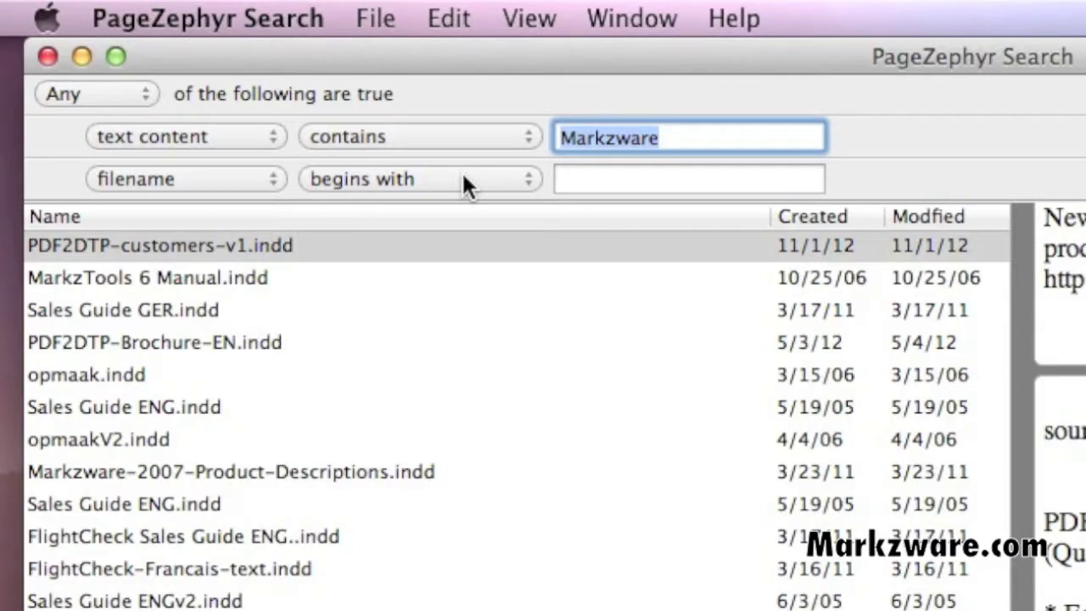
{"action": "left_click", "coordinate": [136, 183]}
{"action": "left_click", "coordinate": [136, 149]}
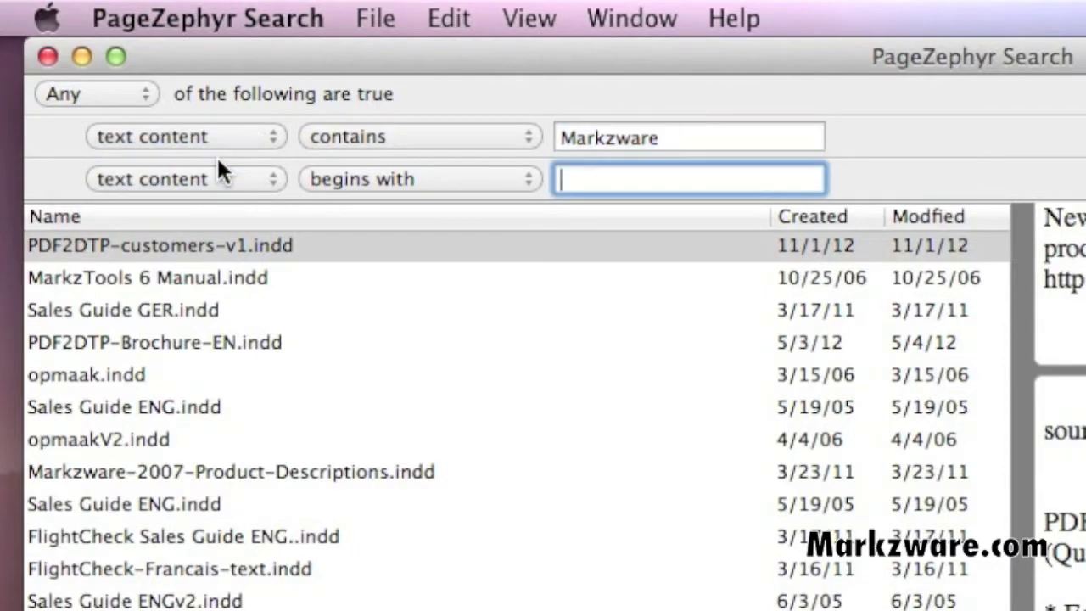
{"action": "left_click", "coordinate": [328, 178]}
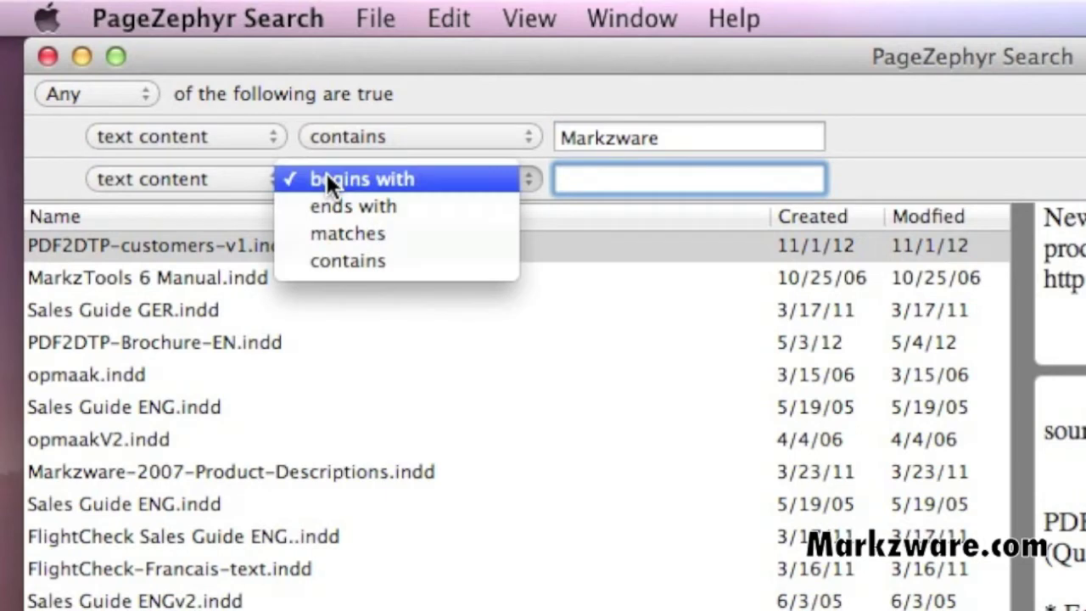
{"action": "left_click", "coordinate": [342, 260]}
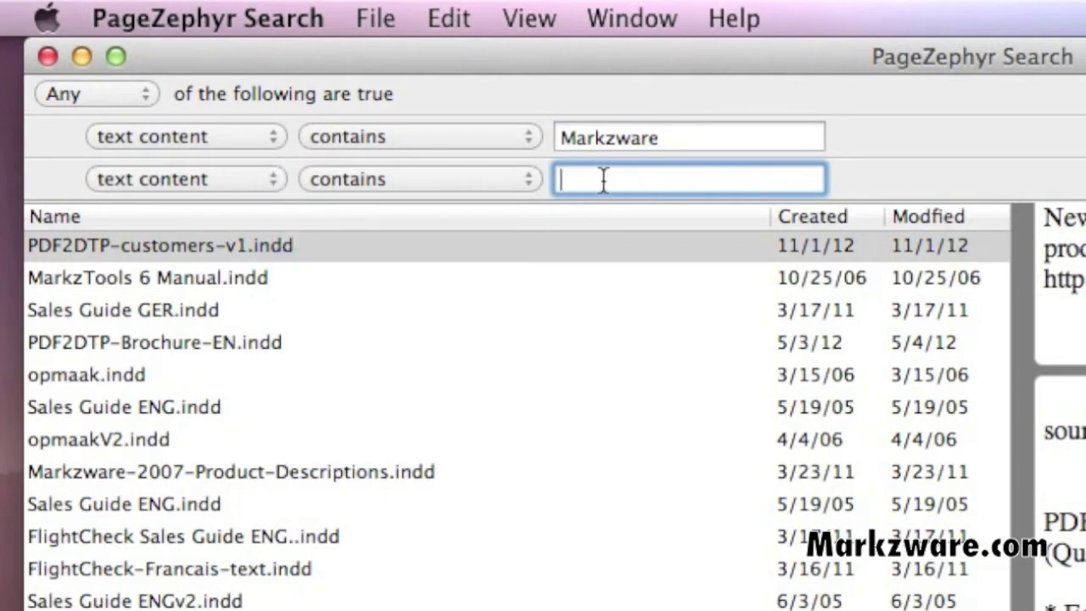
{"action": "type", "text": "FlightCheck "}
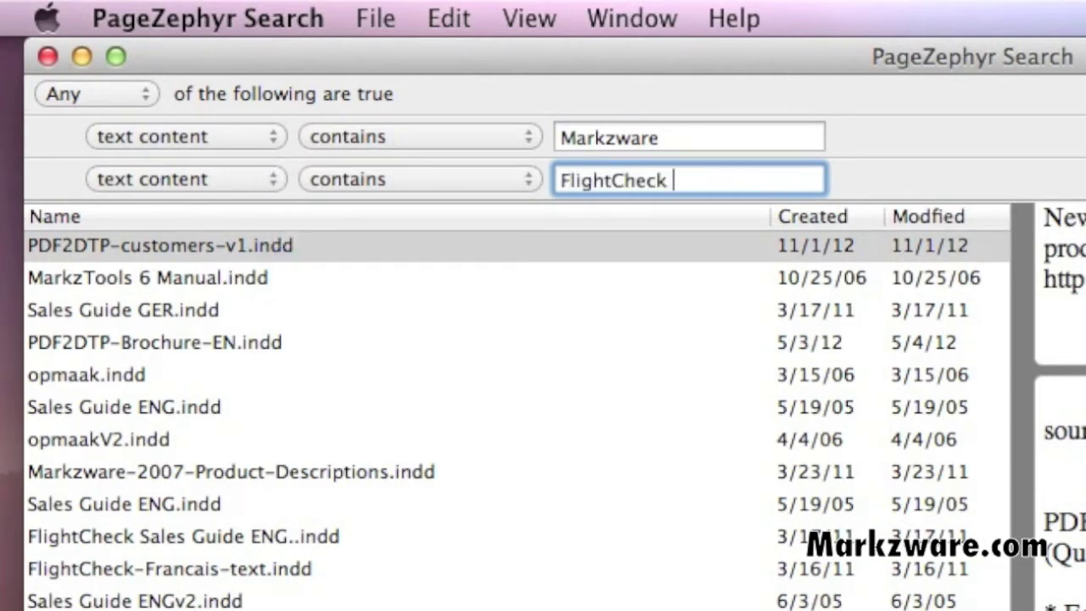
{"action": "type", "text": "Online"}
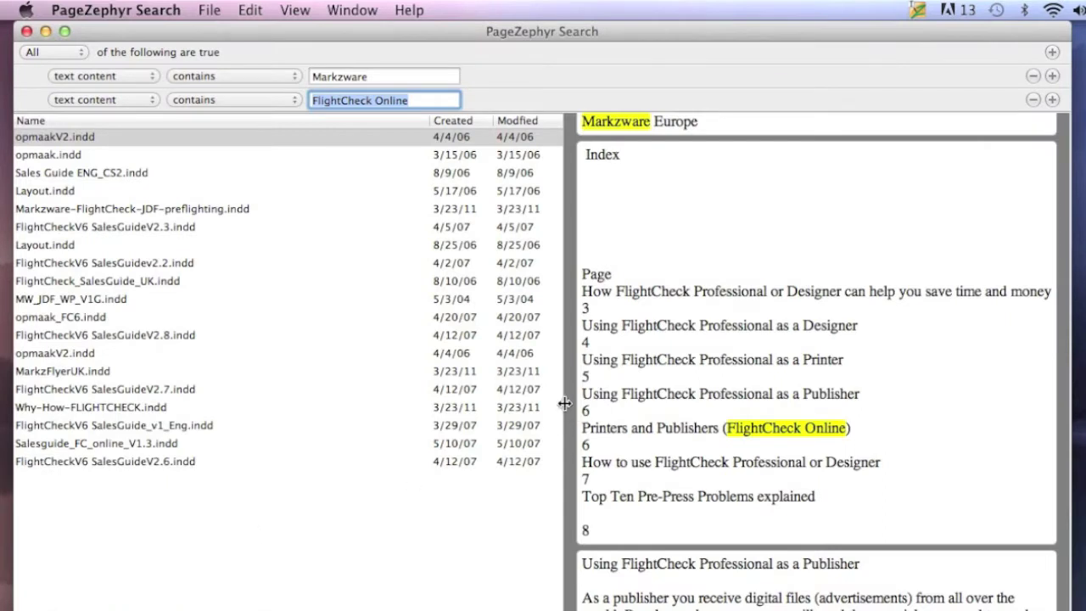
- Widen the preview and view matches in opmaak.indd, Sales Guide ENG_CS2.indd, Layout.indd and opmaak_FC.indd
{"action": "left_click_drag", "start_coordinate": [564, 403], "coordinate": [429, 394]}
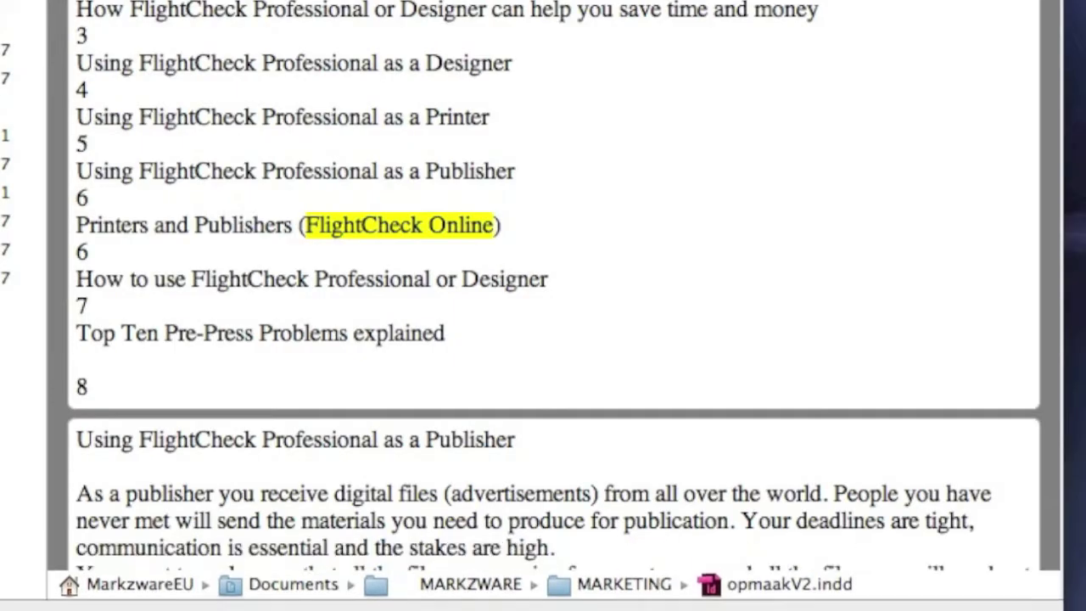
{"action": "left_click_drag", "start_coordinate": [1043, 610], "coordinate": [1043, 606]}
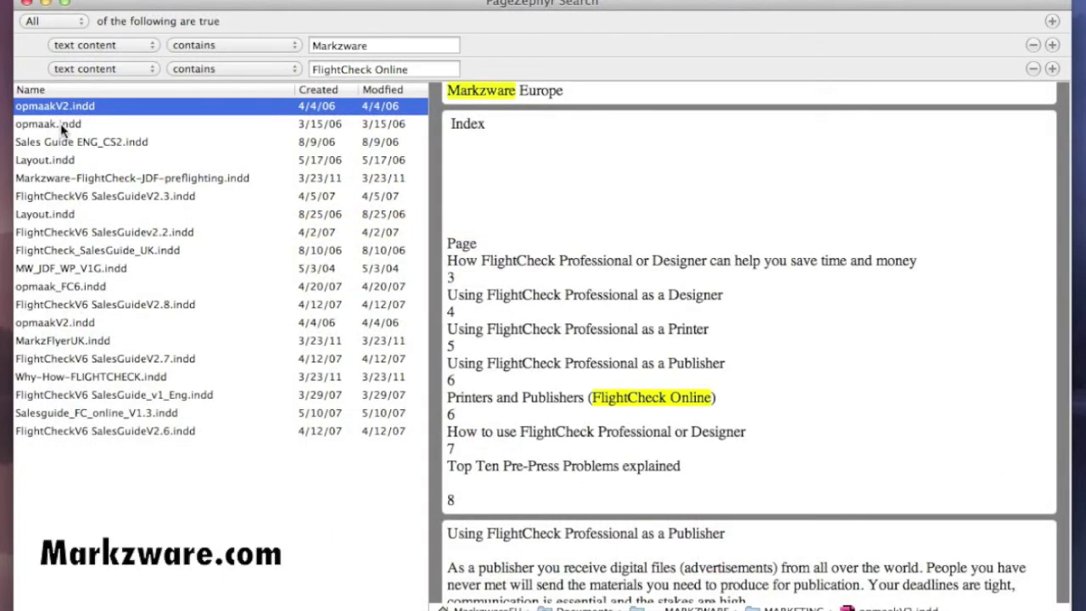
{"action": "left_click", "coordinate": [61, 125]}
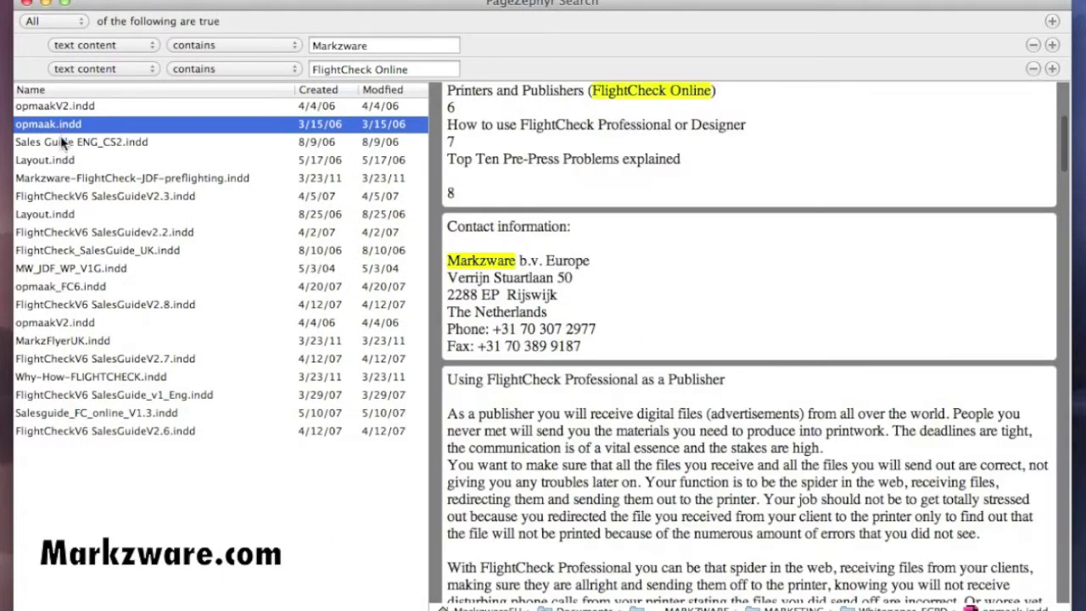
{"action": "left_click", "coordinate": [62, 143]}
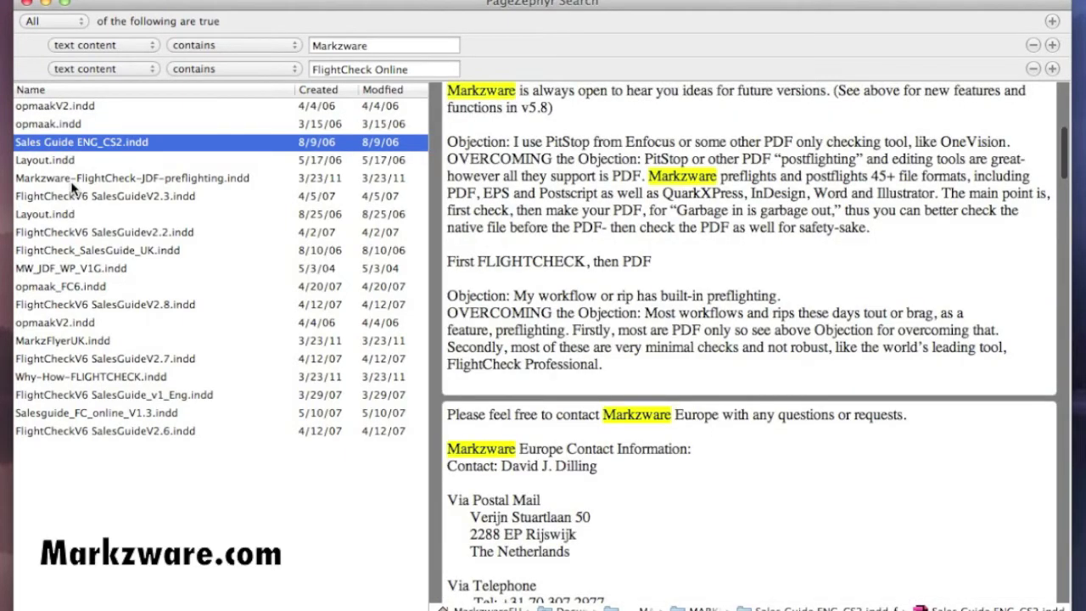
{"action": "left_click", "coordinate": [46, 215]}
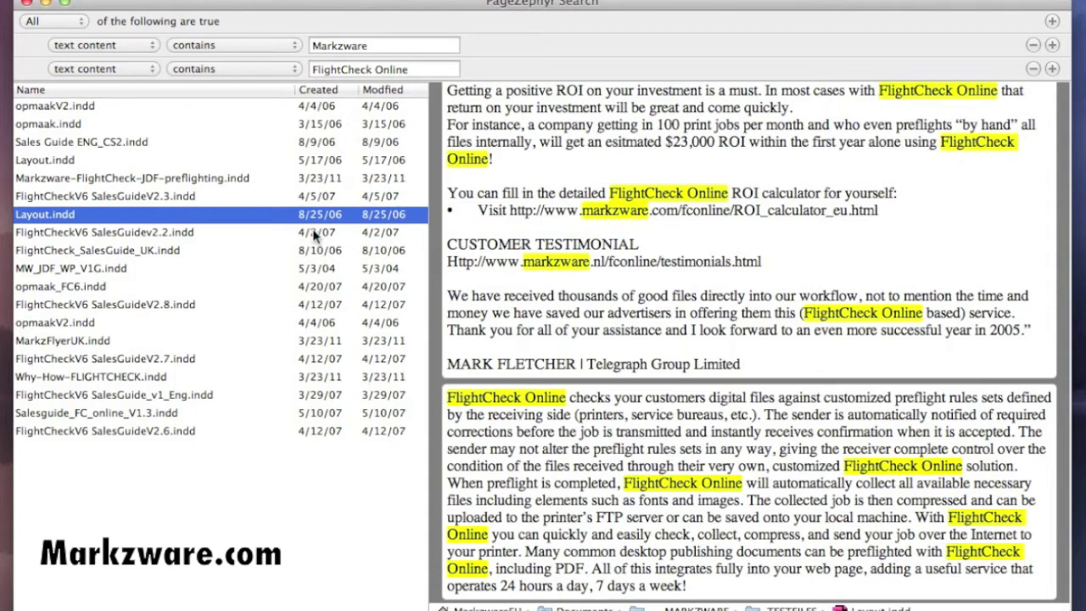
{"action": "left_click", "coordinate": [77, 280]}
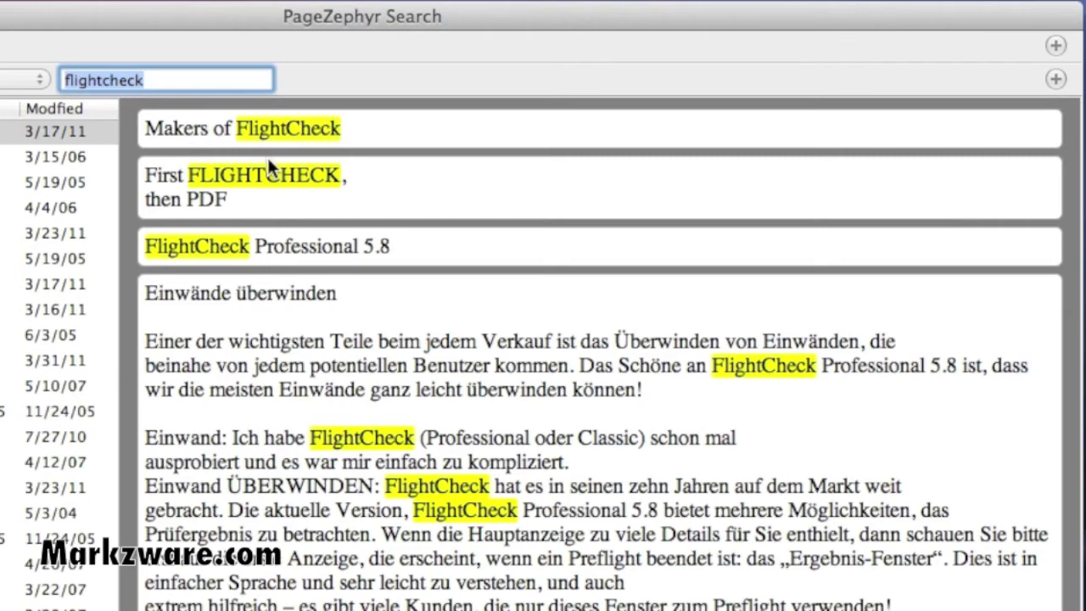
- Scroll the preview and step through the next three FlightCheck matches
{"action": "scroll", "coordinate": [267, 157], "scroll_direction": "down", "scroll_amount": 2}
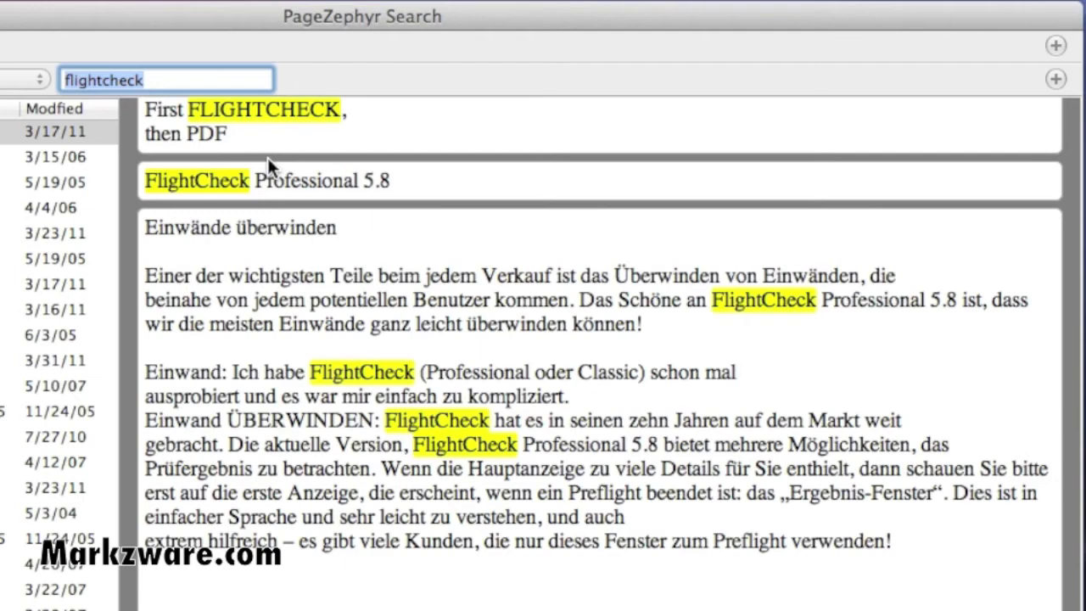
{"action": "scroll", "coordinate": [268, 157], "scroll_direction": "down", "scroll_amount": 2}
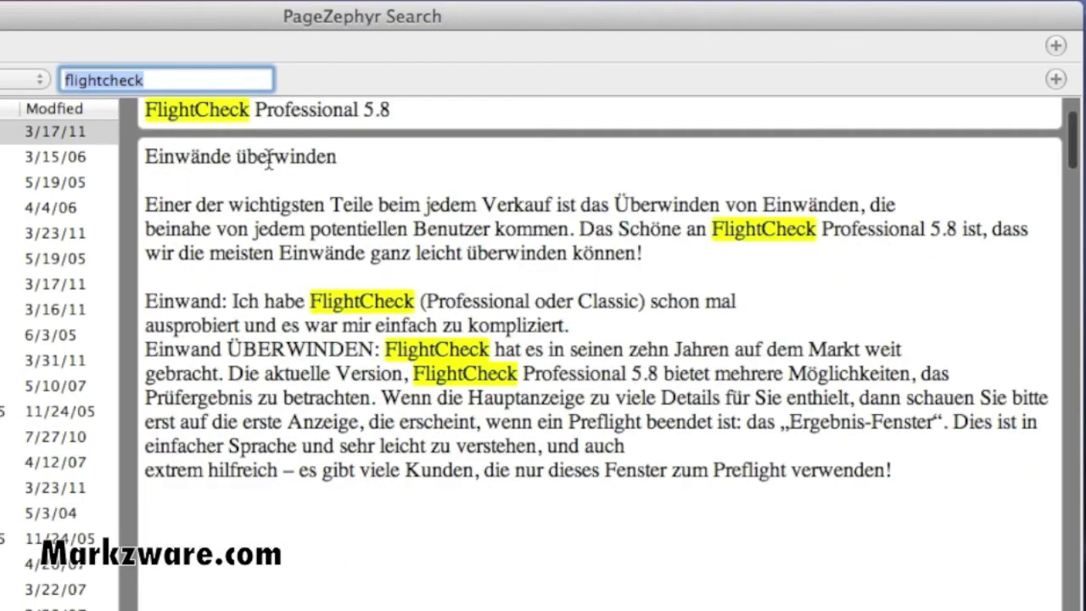
{"action": "scroll", "coordinate": [267, 157], "scroll_direction": "down", "scroll_amount": 4}
{"action": "key", "text": "Return"}
{"action": "key", "text": "Return"}
{"action": "key", "text": "Return"}
{"action": "key", "text": "Return"}
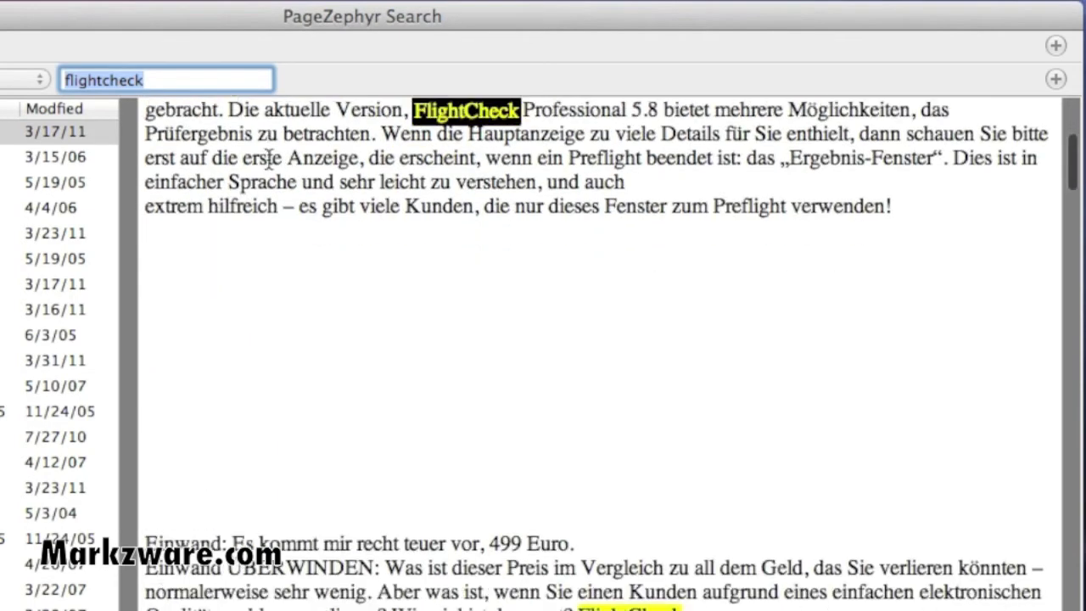
{"action": "key", "text": "Return"}
{"action": "key", "text": "Return"}
{"action": "key", "text": "Return"}
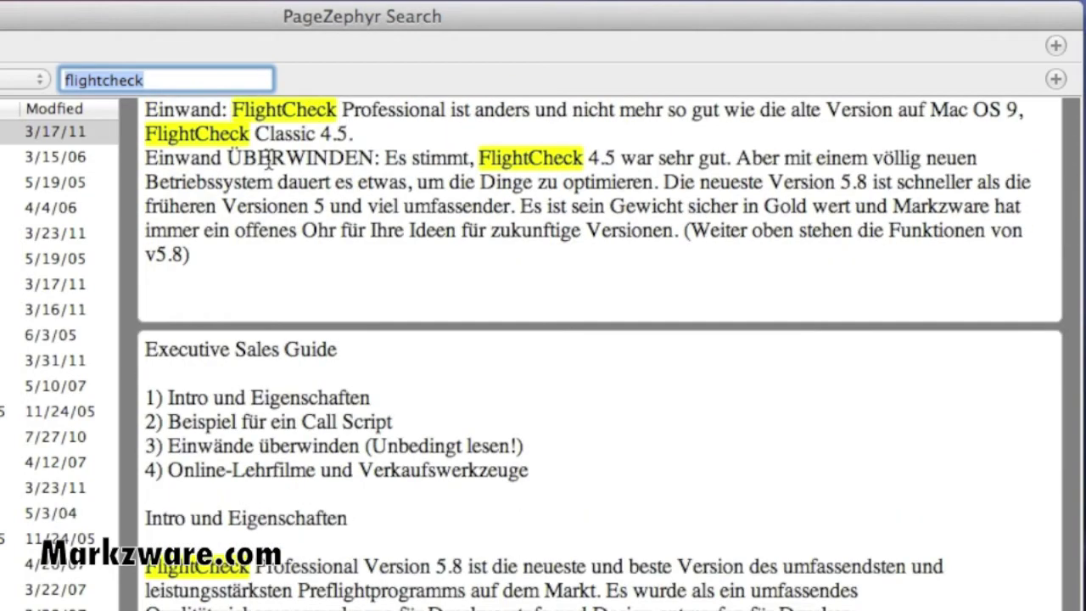
{"action": "key", "text": "Return"}
{"action": "key", "text": "Return"}
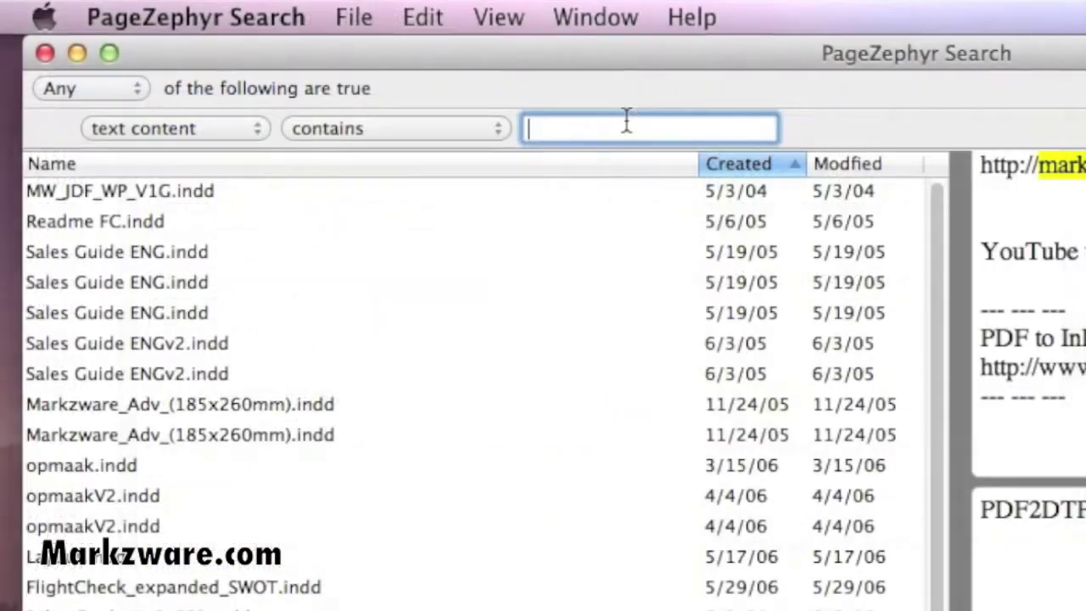
- Search for 'PDF2DTP', sort the six results by modification date, and preview PDF2DTP-customers-v1.indd
{"action": "type", "text": "PDF2D"}
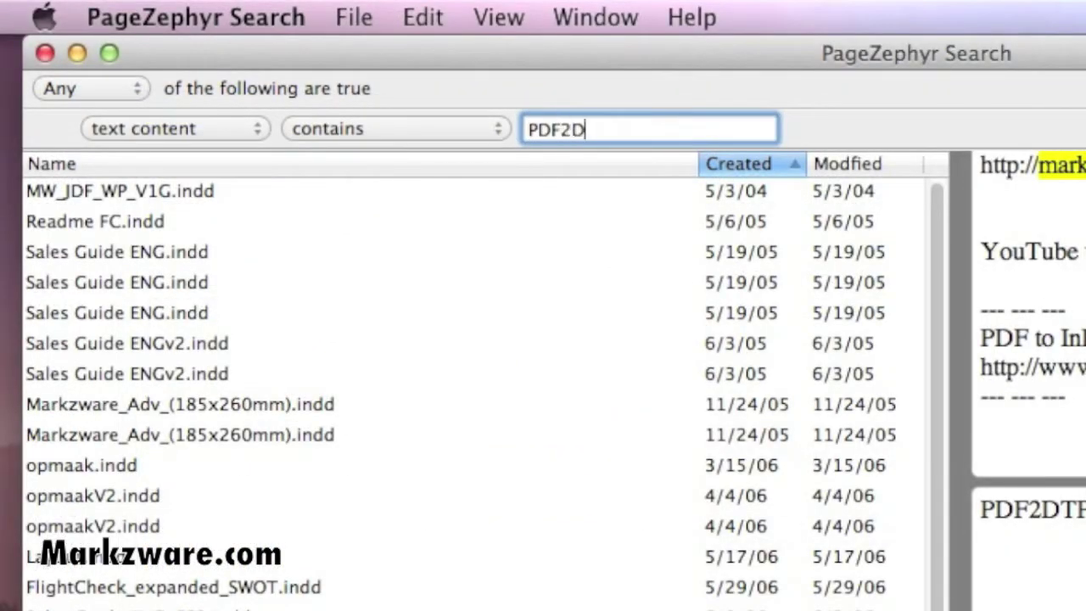
{"action": "type", "text": "TP"}
{"action": "key", "text": "Return"}
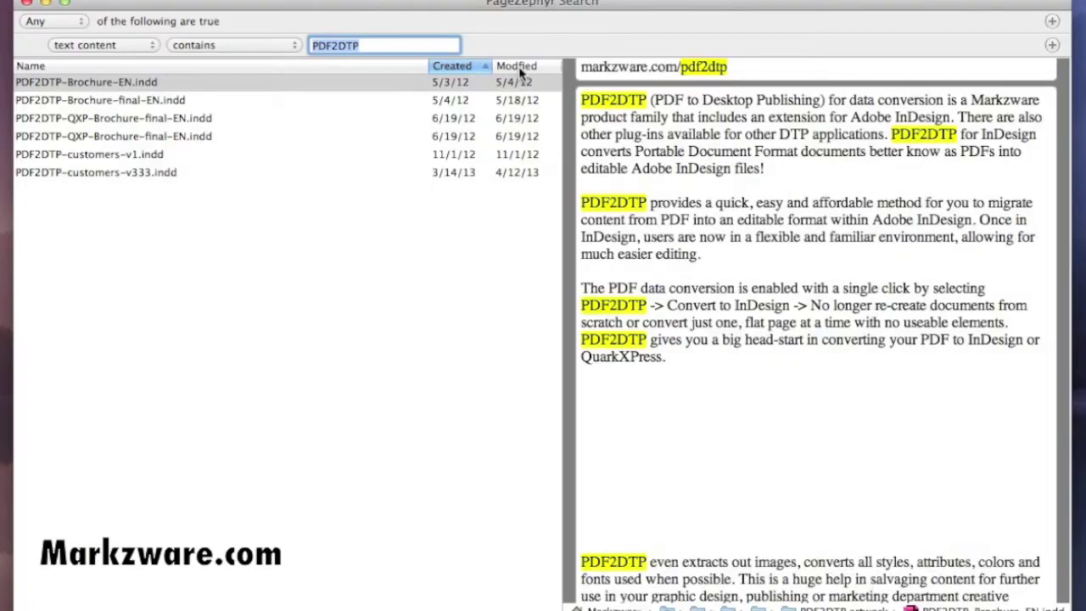
{"action": "left_click", "coordinate": [875, 164]}
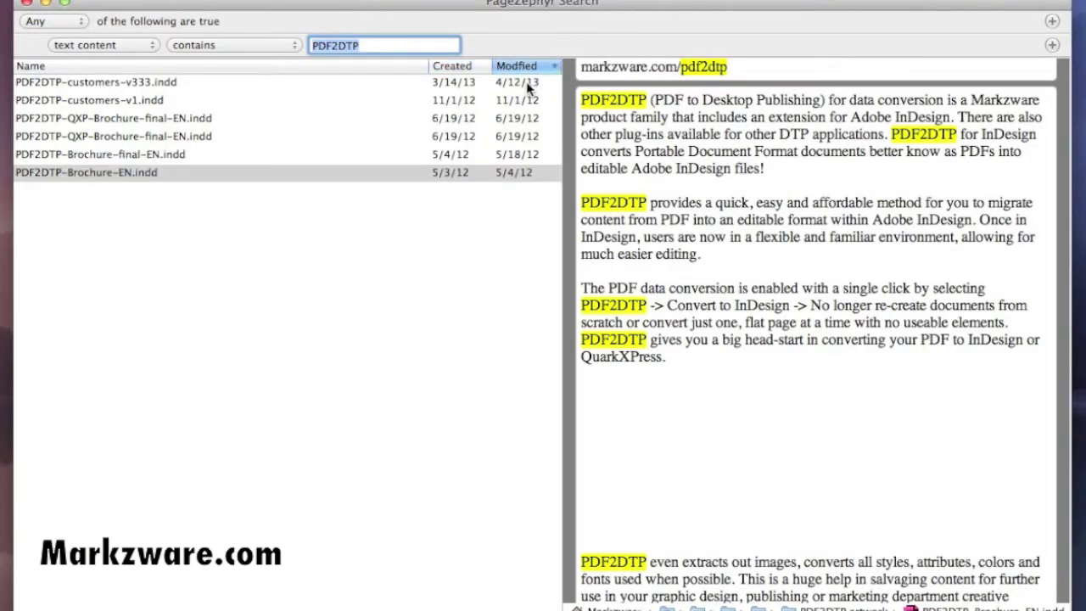
{"action": "left_click", "coordinate": [161, 99]}
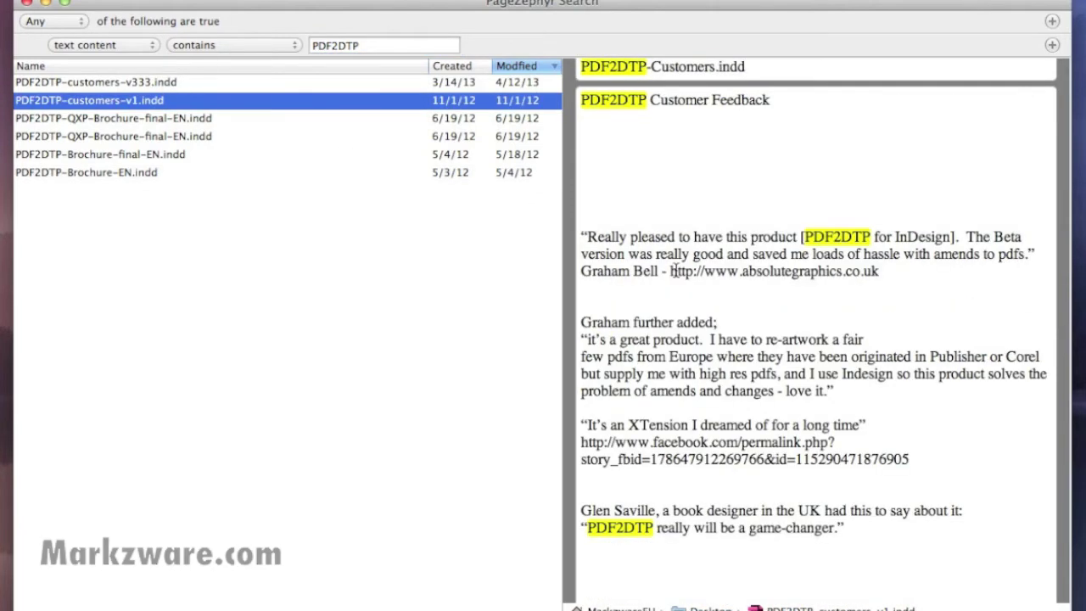
{"action": "scroll", "coordinate": [672, 271], "scroll_direction": "down", "scroll_amount": 10}
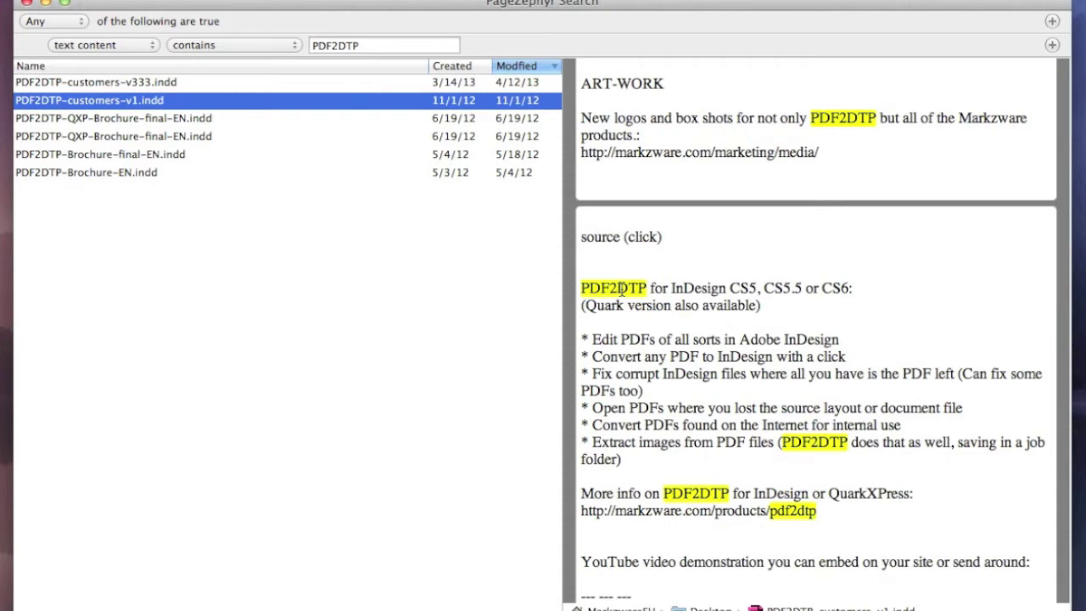
- Show the selected word PDF2DTP in its InDesign document via Edit > Show Selection in Document
{"action": "left_click", "coordinate": [622, 288]}
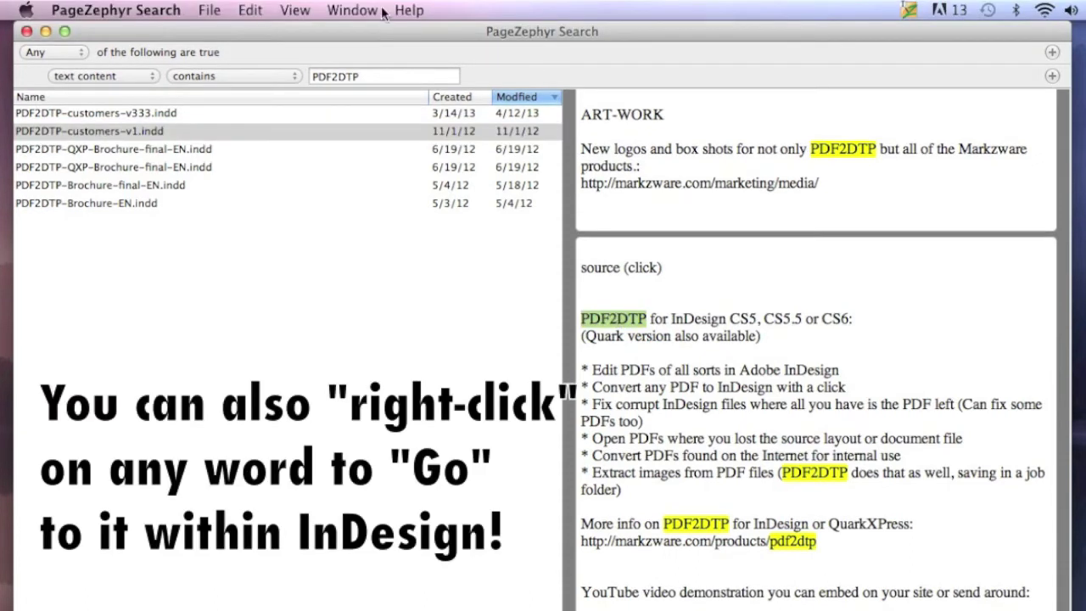
{"action": "left_click", "coordinate": [288, 9]}
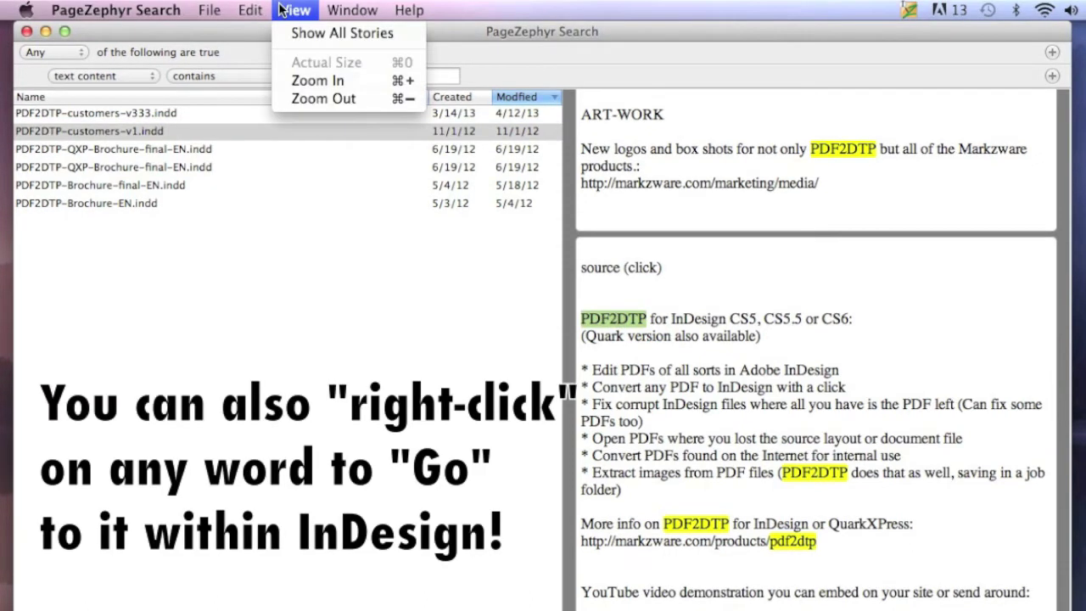
{"action": "mouse_move", "coordinate": [248, 7]}
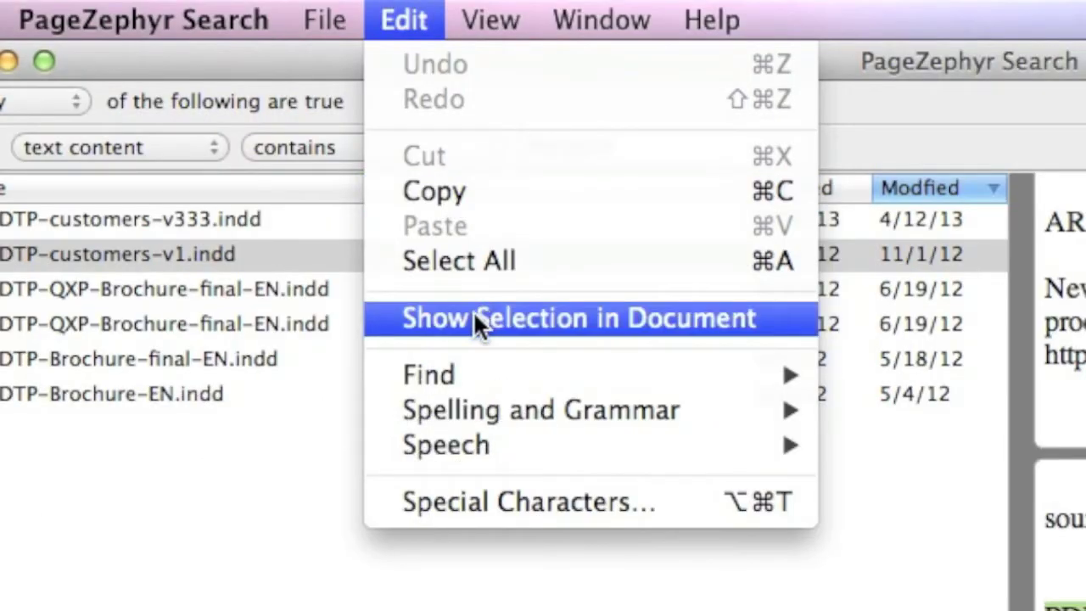
{"action": "left_click", "coordinate": [475, 320]}
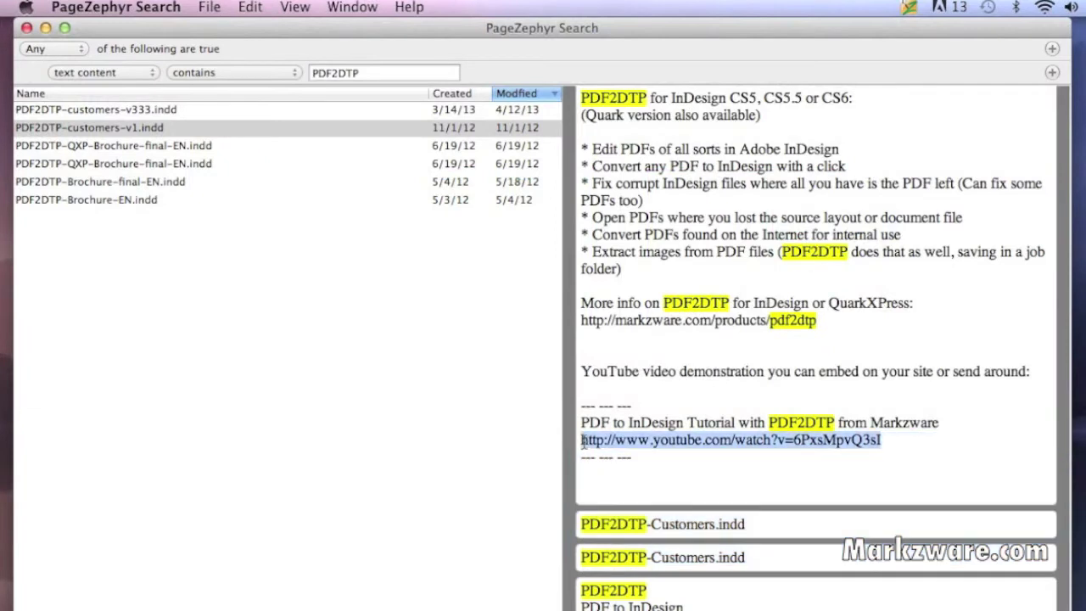
- Show the selected YouTube tutorial link in InDesign the same way
{"action": "left_click", "coordinate": [279, 5]}
{"action": "mouse_move", "coordinate": [255, 6]}
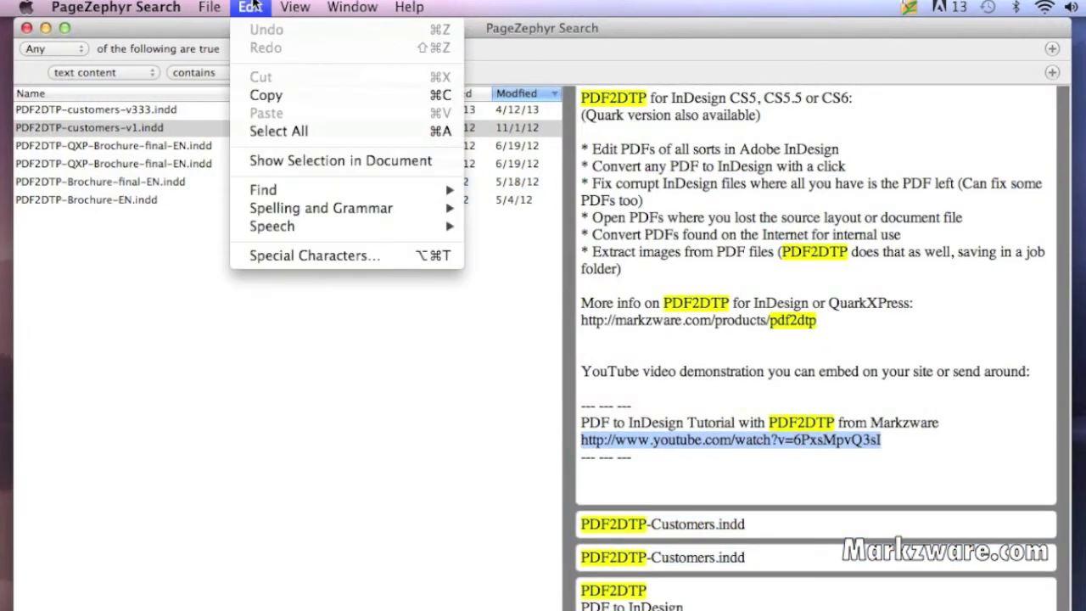
{"action": "left_click", "coordinate": [304, 169]}
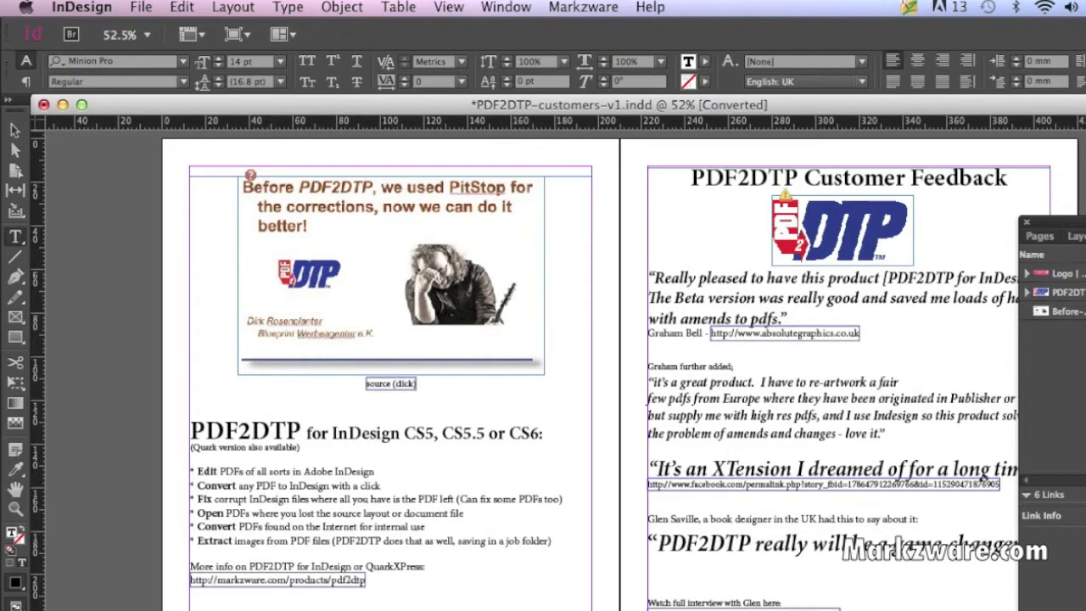
- Zoom out on the link, then close PDF2DTP-customers-v1.indd without saving
{"action": "scroll", "coordinate": [488, 488], "scroll_direction": "down", "scroll_amount": 5}
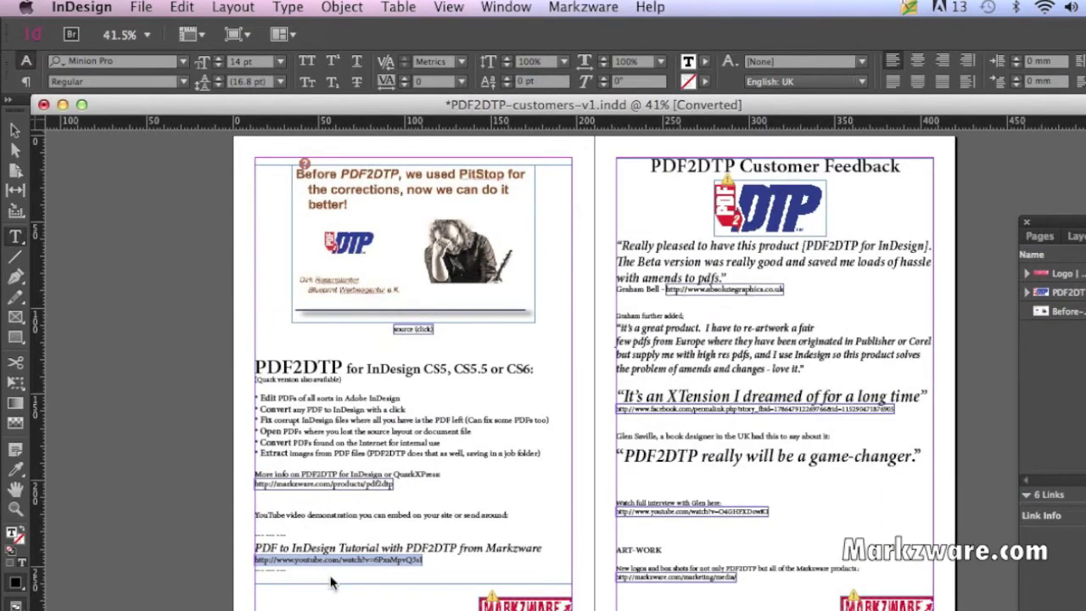
{"action": "left_click", "coordinate": [43, 104]}
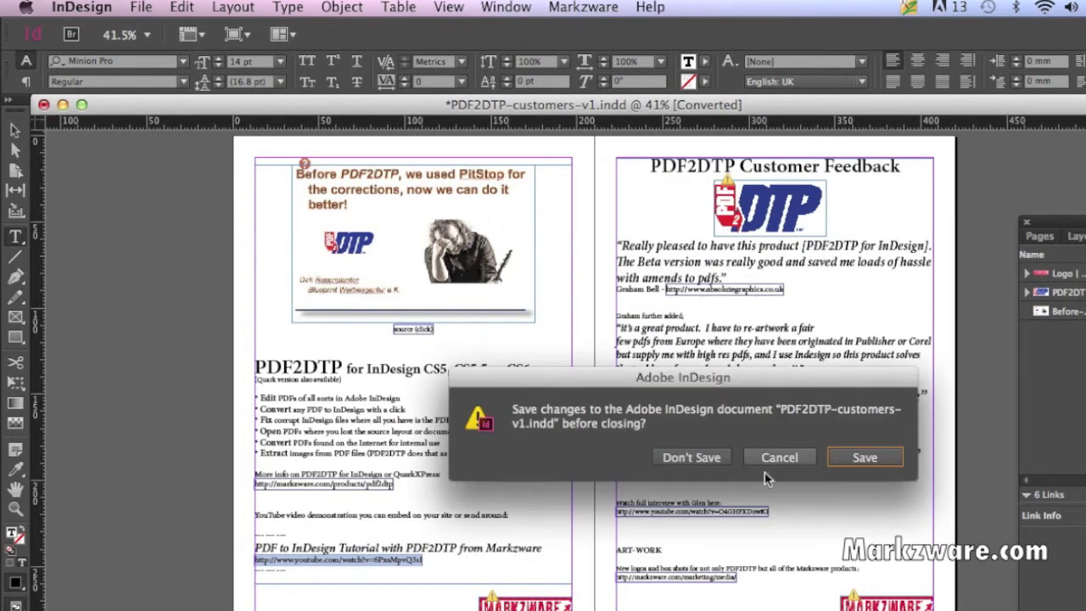
{"action": "left_click", "coordinate": [702, 457]}
{"action": "left_click", "coordinate": [692, 434]}
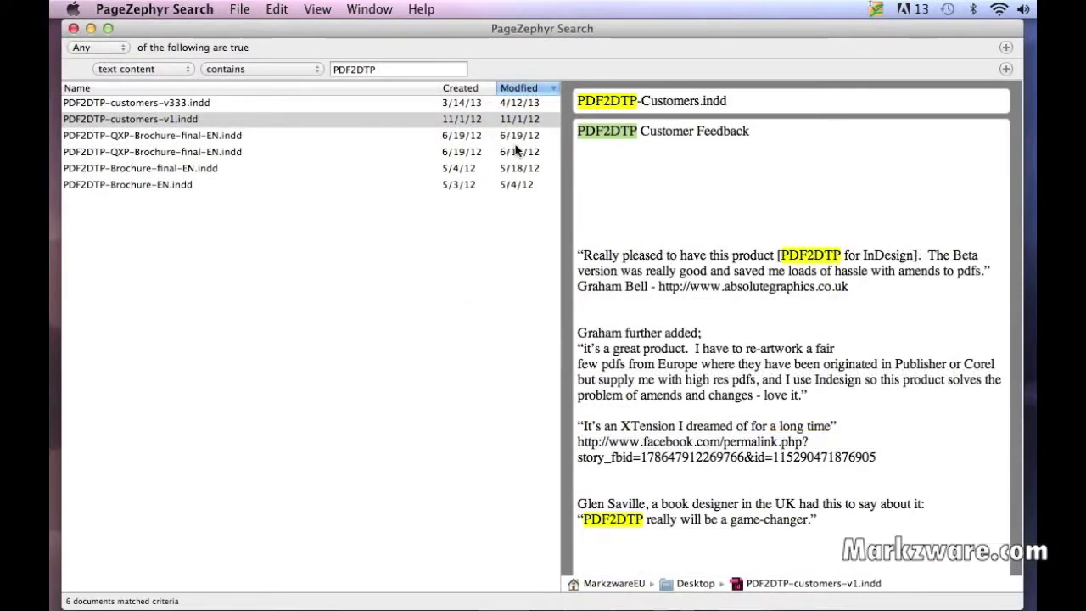
- Open the PDF2DTP-customers-v1.indd result in InDesign without updating its modified links
{"action": "left_click", "coordinate": [179, 119]}
{"action": "left_click", "coordinate": [280, 7]}
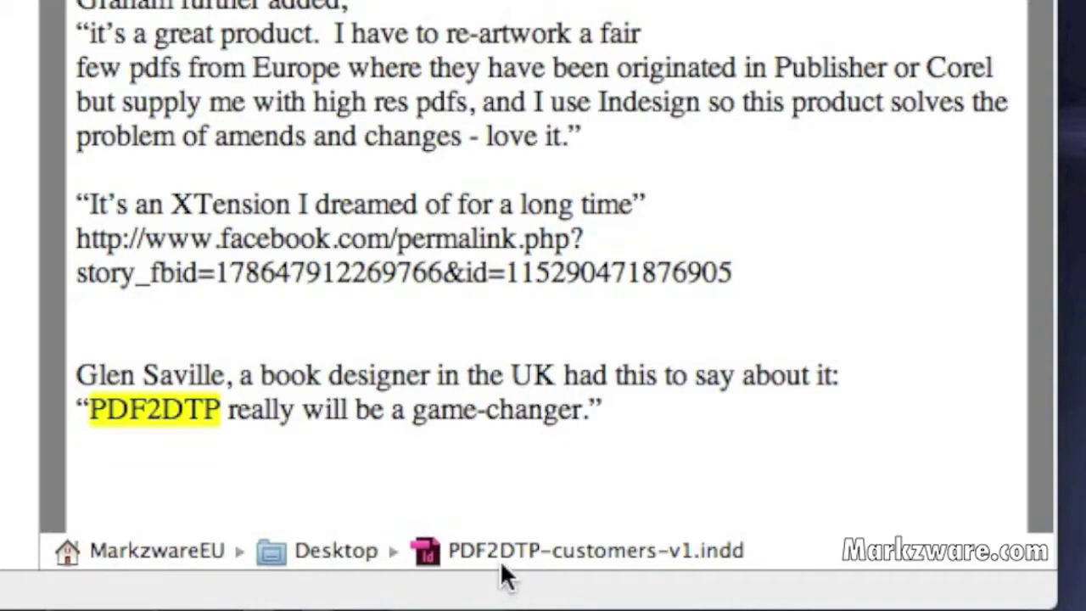
{"action": "double_click", "coordinate": [473, 550]}
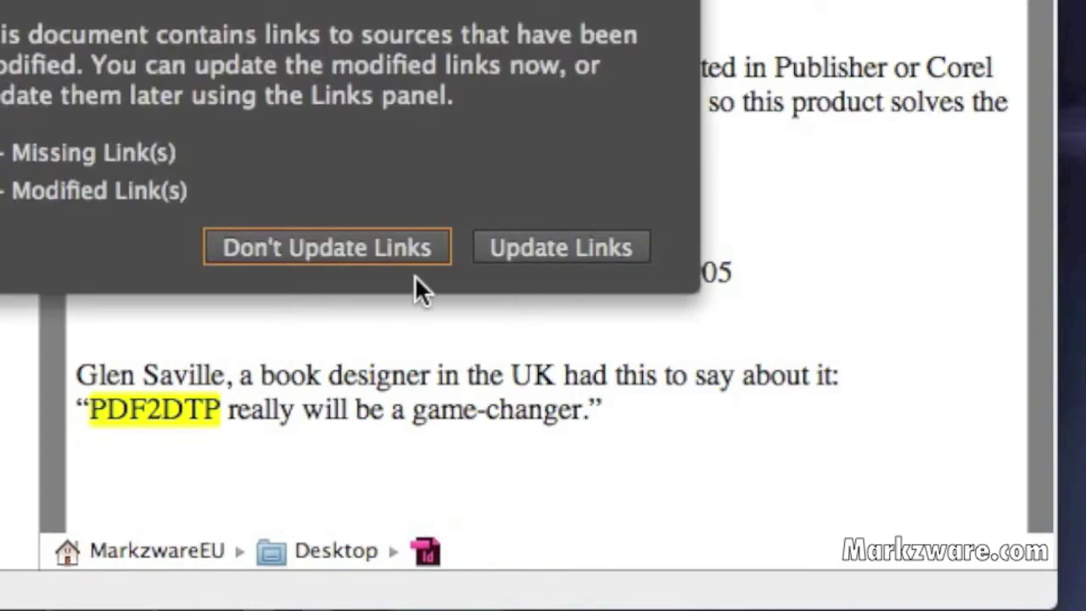
{"action": "left_click", "coordinate": [337, 255]}
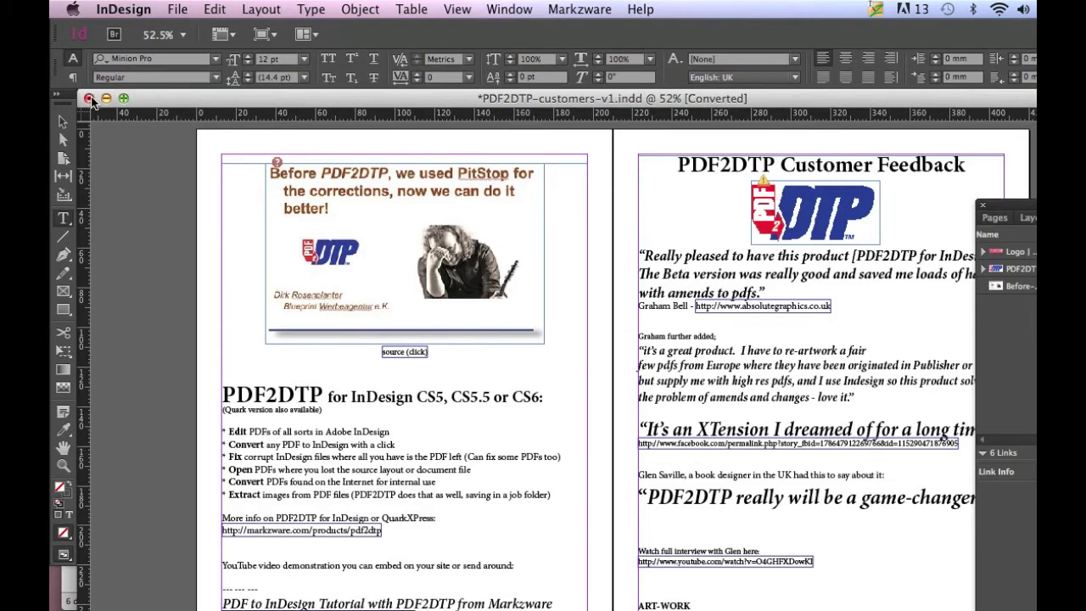
- Close the customer feedback document without saving and bring the PDF2DTP search results forward
{"action": "left_click", "coordinate": [89, 100]}
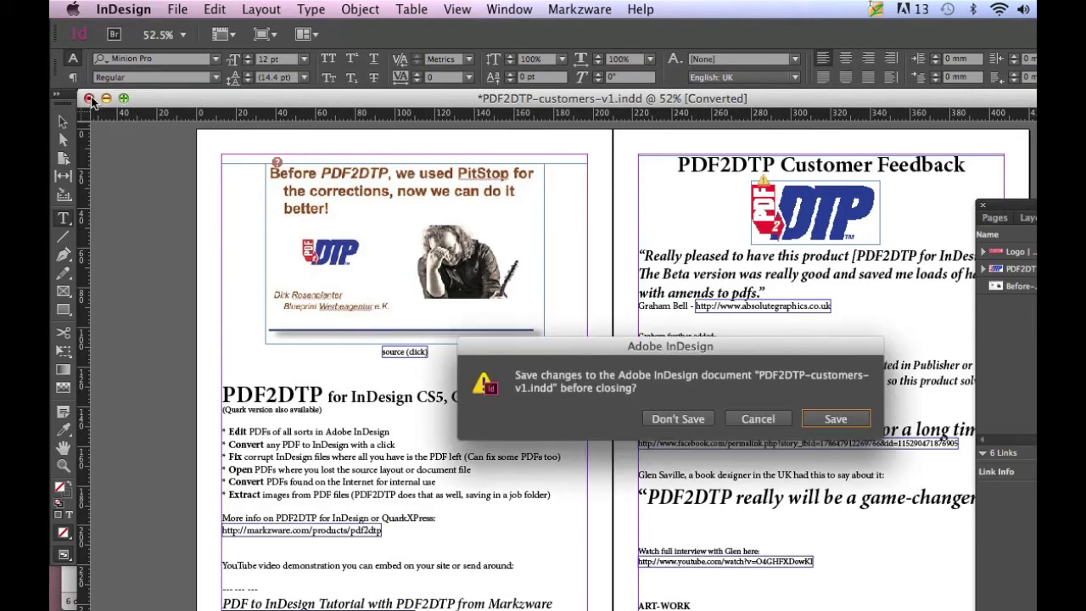
{"action": "left_click", "coordinate": [649, 420]}
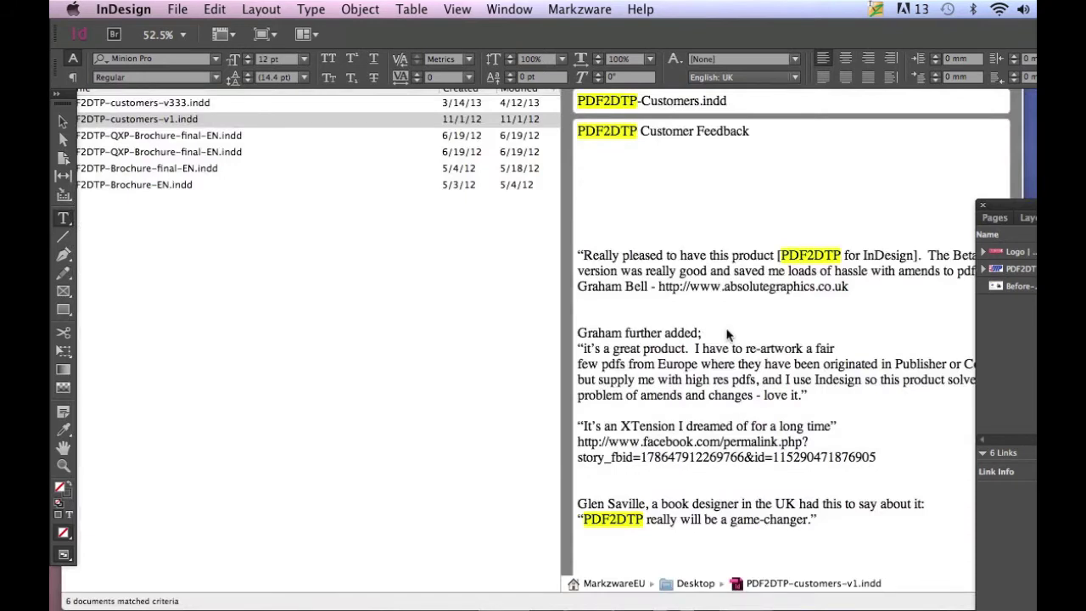
{"action": "left_click", "coordinate": [493, 209]}
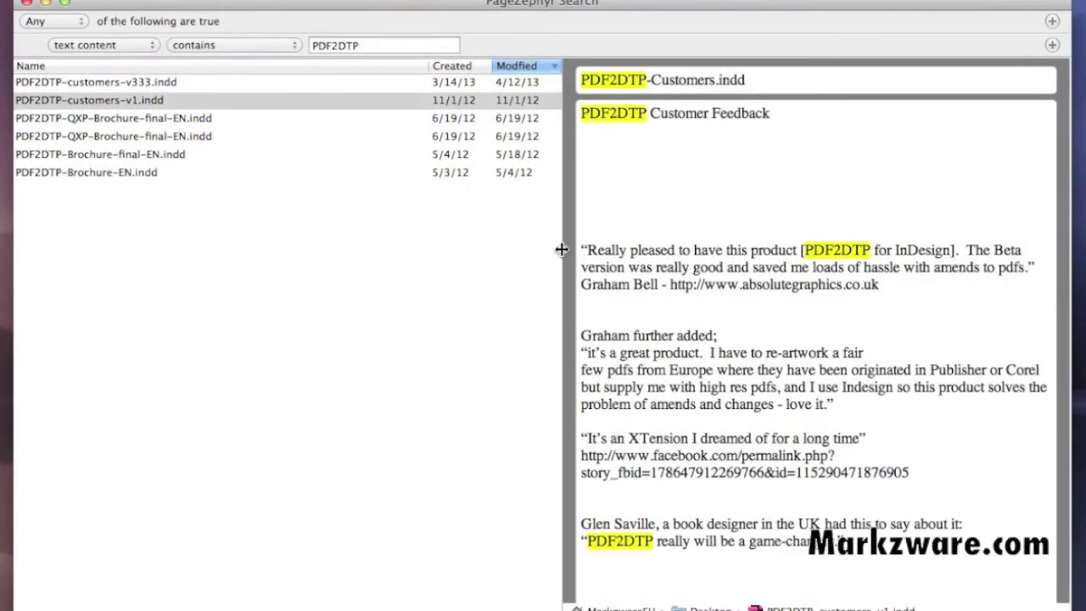
- Widen the Pages_Std-Portrait.indd preview, select 'Remember' through 'Directions :', and start a new Mail message
{"action": "left_click_drag", "start_coordinate": [560, 246], "coordinate": [366, 252]}
{"action": "key", "text": "super+a"}
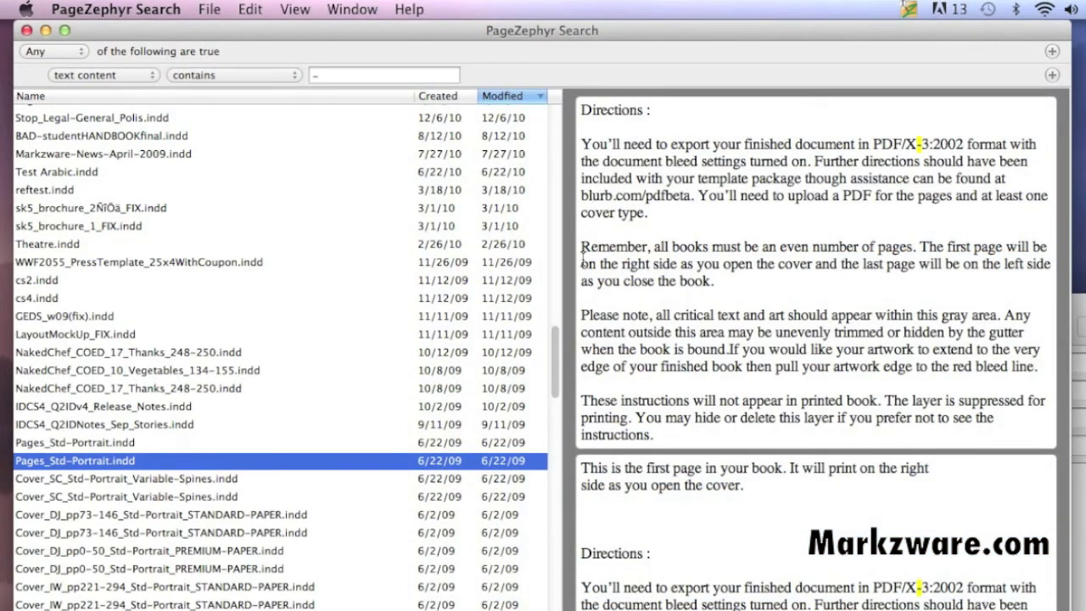
{"action": "left_click_drag", "start_coordinate": [581, 244], "coordinate": [805, 567]}
{"action": "key", "text": "super+c"}
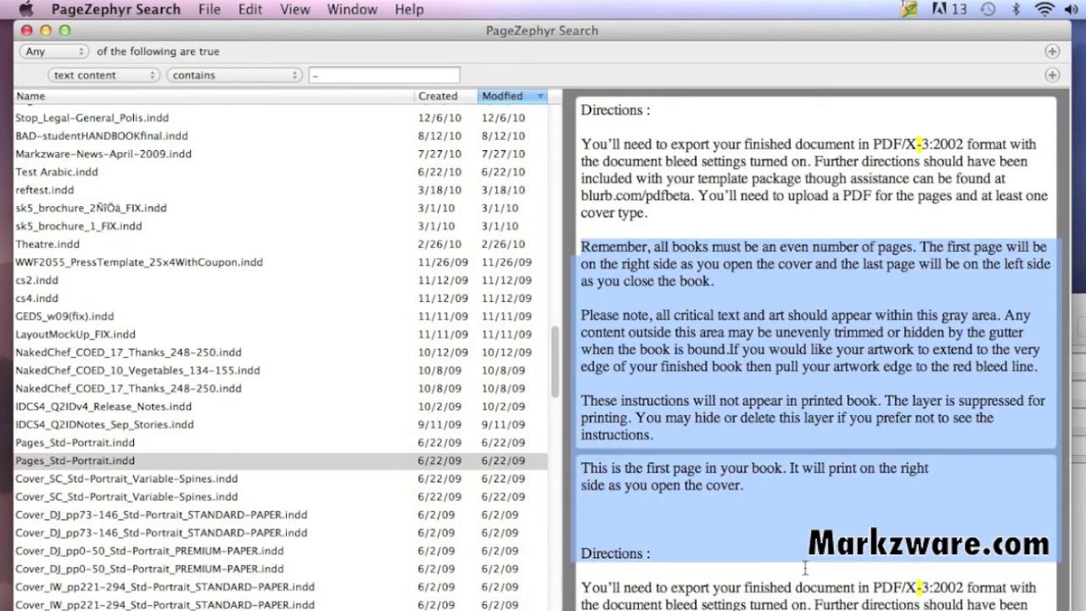
{"action": "key", "text": "super+shift+i"}
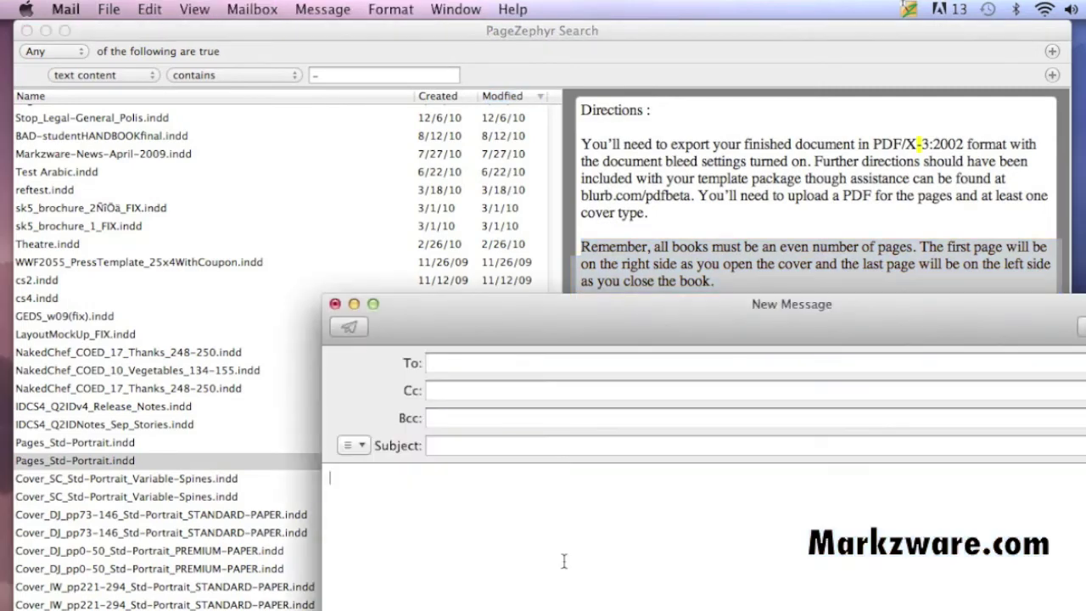
- Paste the copied directions into the message and delete everything from 'then pull your artwork edge' onward
{"action": "left_click_drag", "start_coordinate": [718, 318], "coordinate": [497, 134]}
{"action": "key", "text": "super+v"}
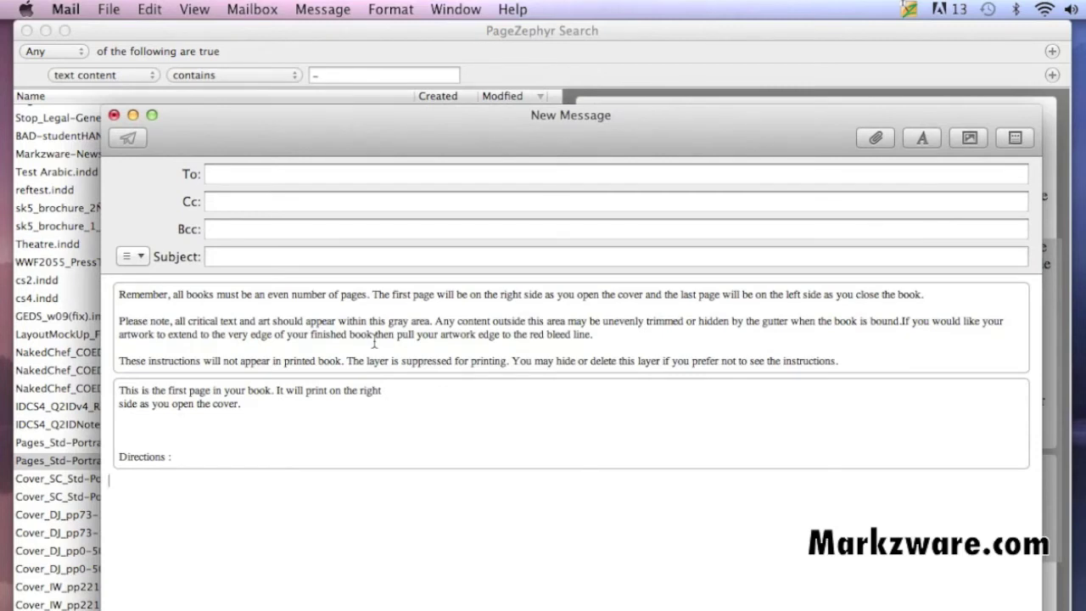
{"action": "left_click", "coordinate": [374, 342]}
{"action": "left_click_drag", "start_coordinate": [374, 342], "coordinate": [838, 361]}
{"action": "key", "text": "BackSpace"}
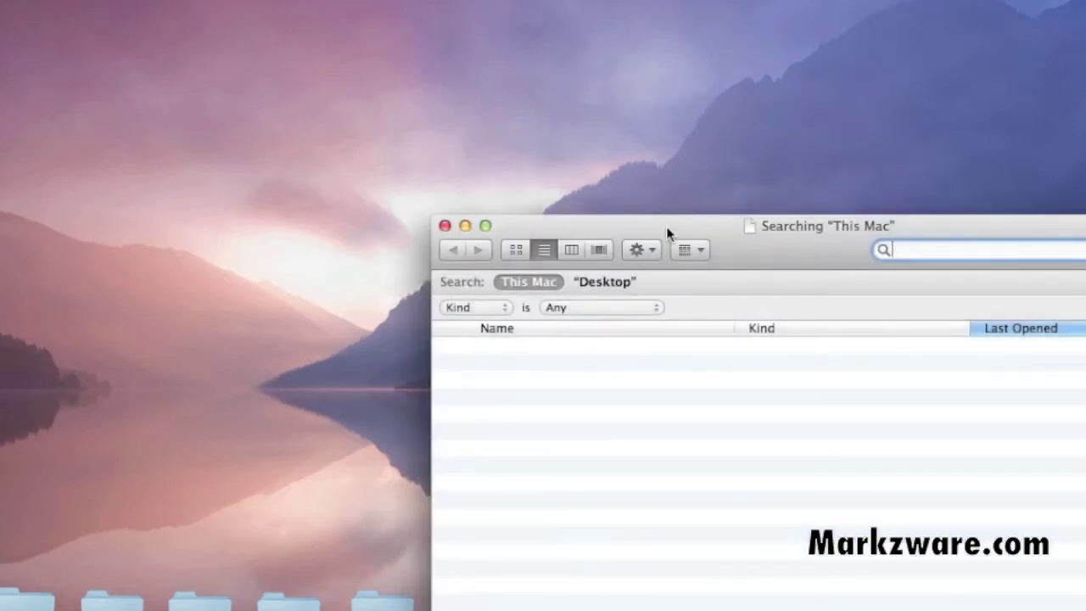
- Center the Finder window and search This Mac for 'markzware'
{"action": "left_click_drag", "start_coordinate": [666, 233], "coordinate": [436, 121]}
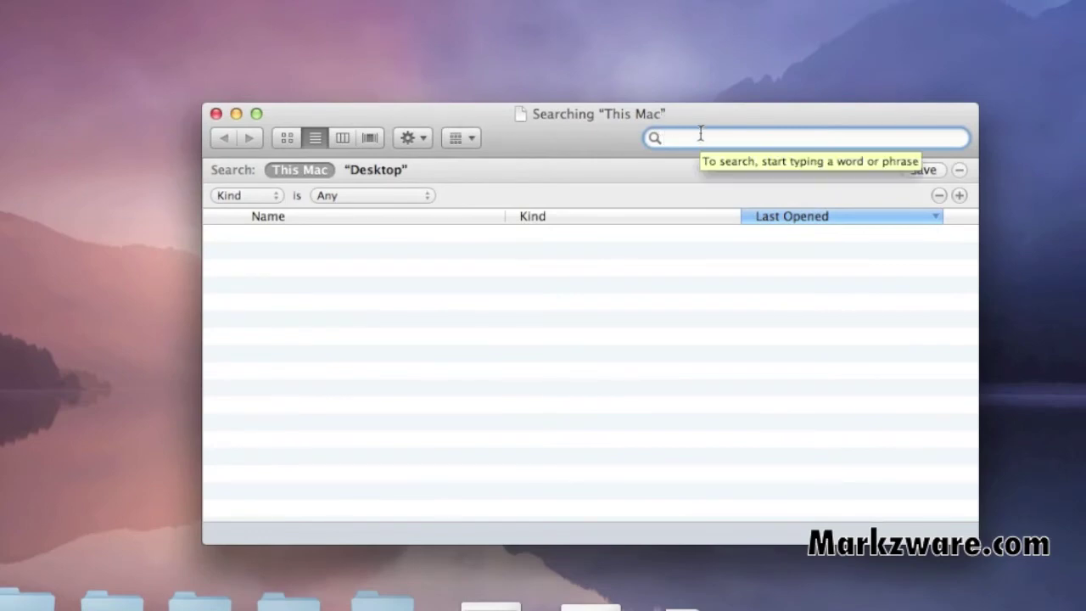
{"action": "type", "text": "markzw"}
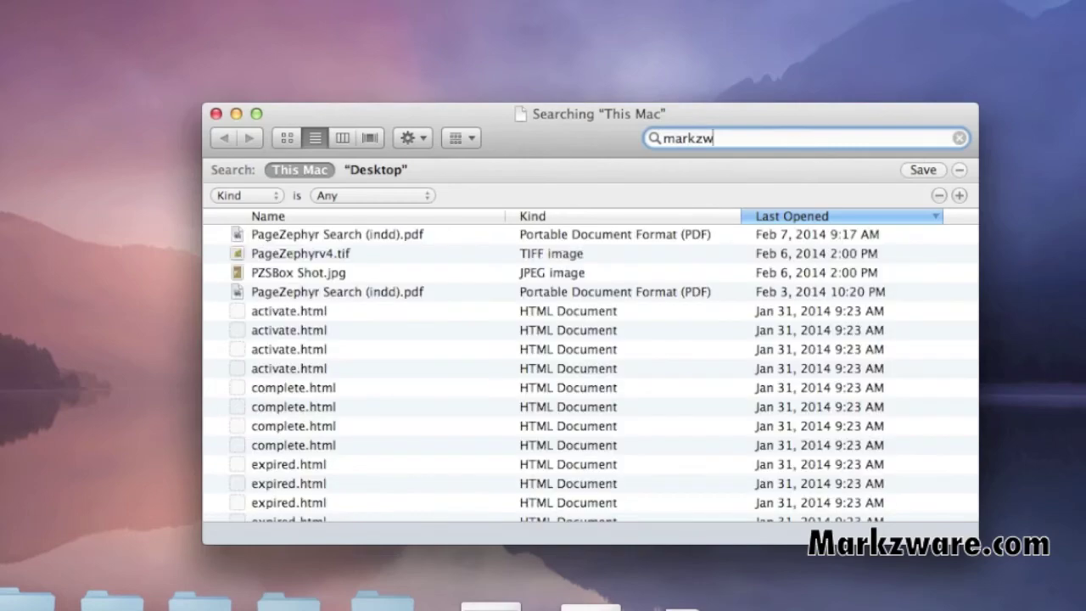
{"action": "type", "text": "are"}
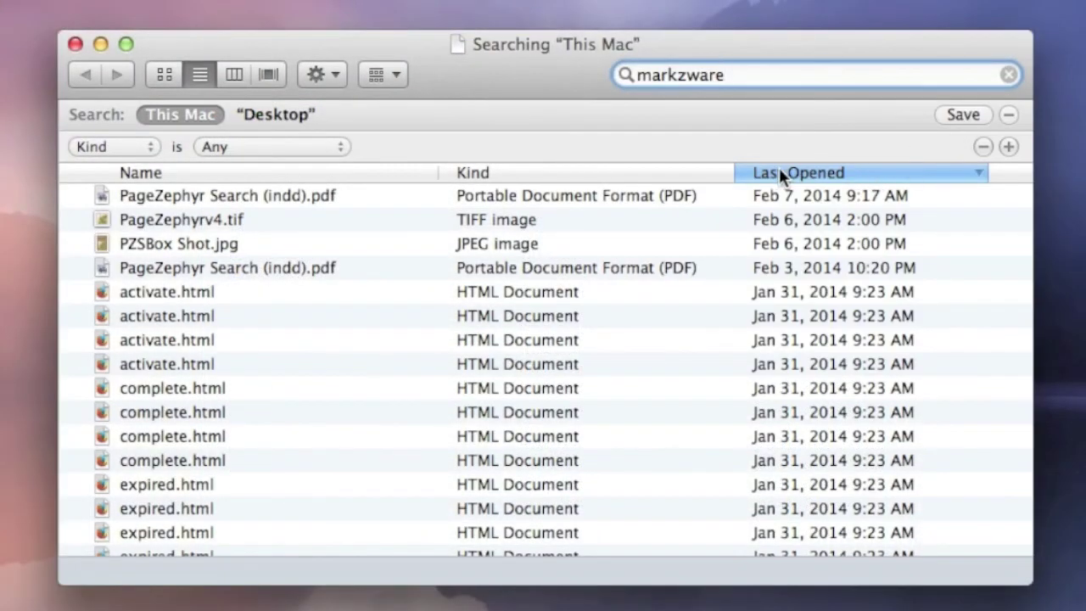
- Sort the markzware results by kind, browse them, and open FlightCheck Sales Guide ENG.indd
{"action": "left_click", "coordinate": [552, 172]}
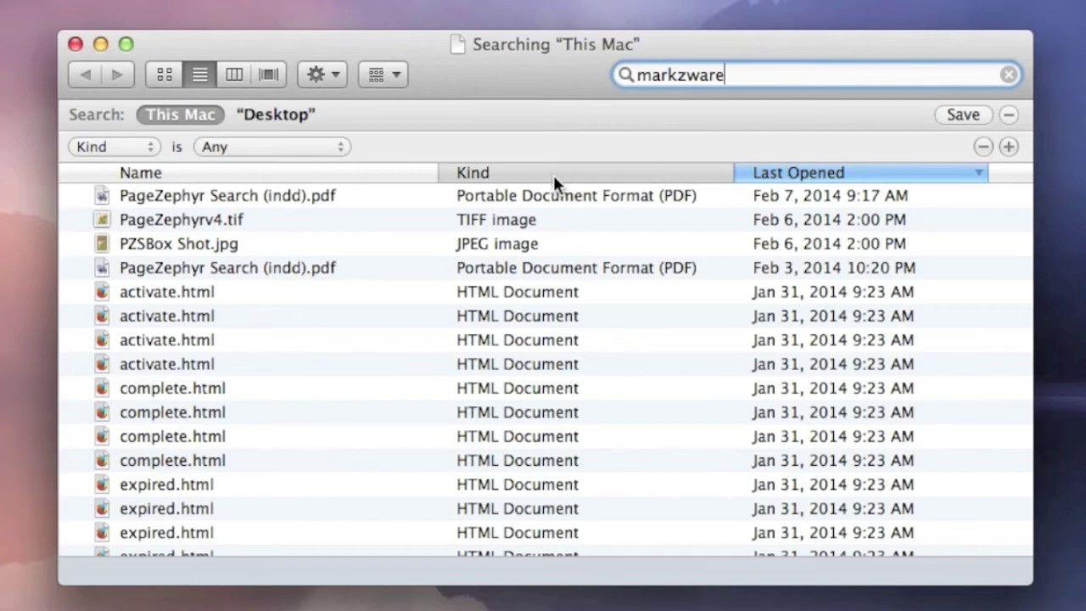
{"action": "scroll", "coordinate": [585, 269], "scroll_direction": "down", "scroll_amount": 20}
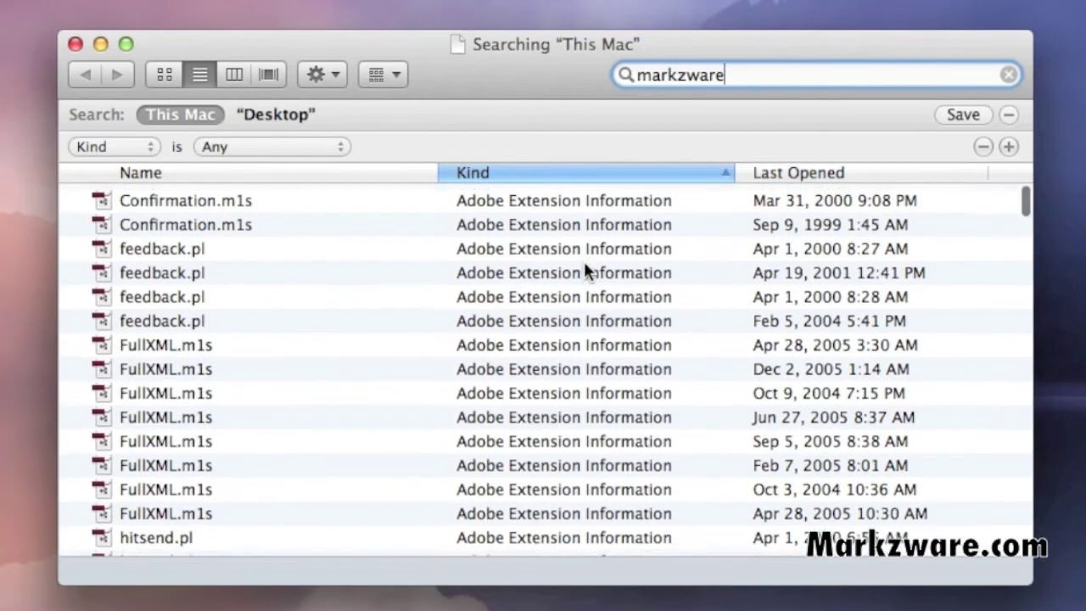
{"action": "scroll", "coordinate": [586, 270], "scroll_direction": "up", "scroll_amount": 20}
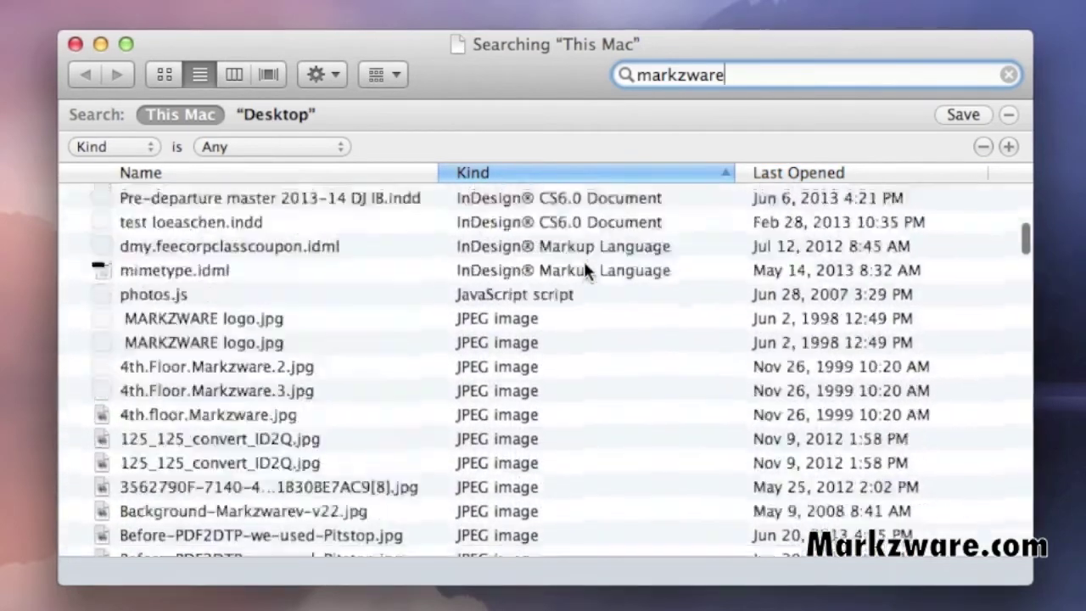
{"action": "scroll", "coordinate": [583, 259], "scroll_direction": "down", "scroll_amount": 3}
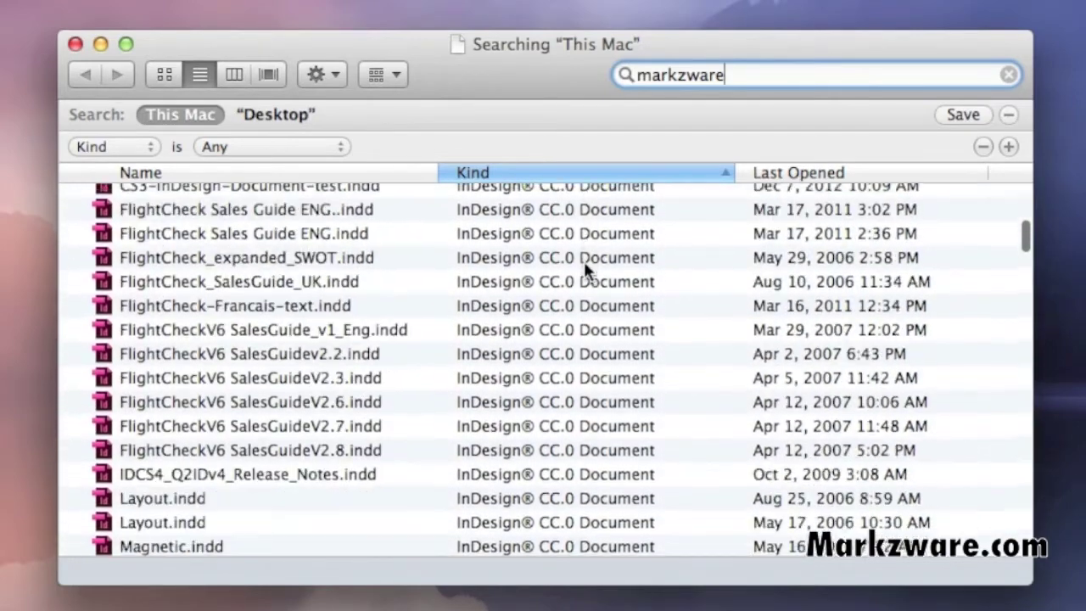
{"action": "scroll", "coordinate": [583, 258], "scroll_direction": "up", "scroll_amount": 2}
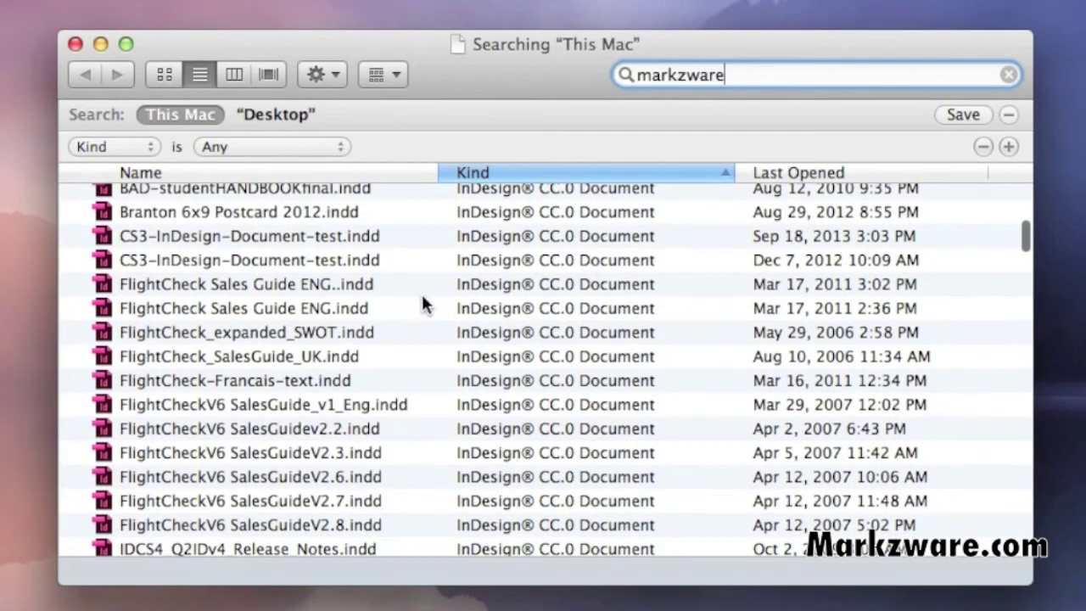
{"action": "scroll", "coordinate": [444, 301], "scroll_direction": "up", "scroll_amount": 4}
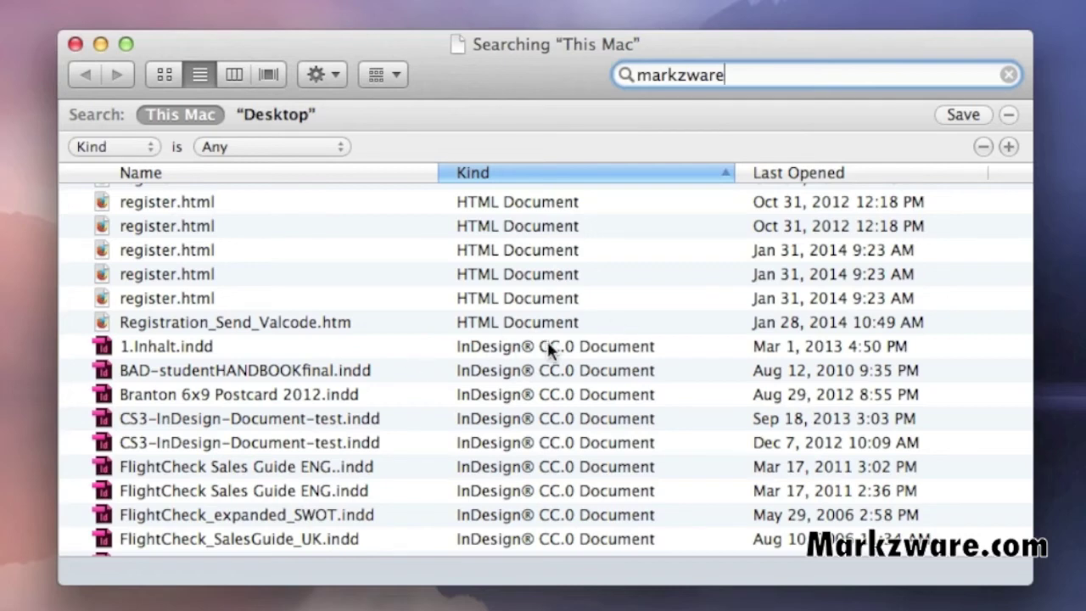
{"action": "scroll", "coordinate": [515, 350], "scroll_direction": "down", "scroll_amount": 5}
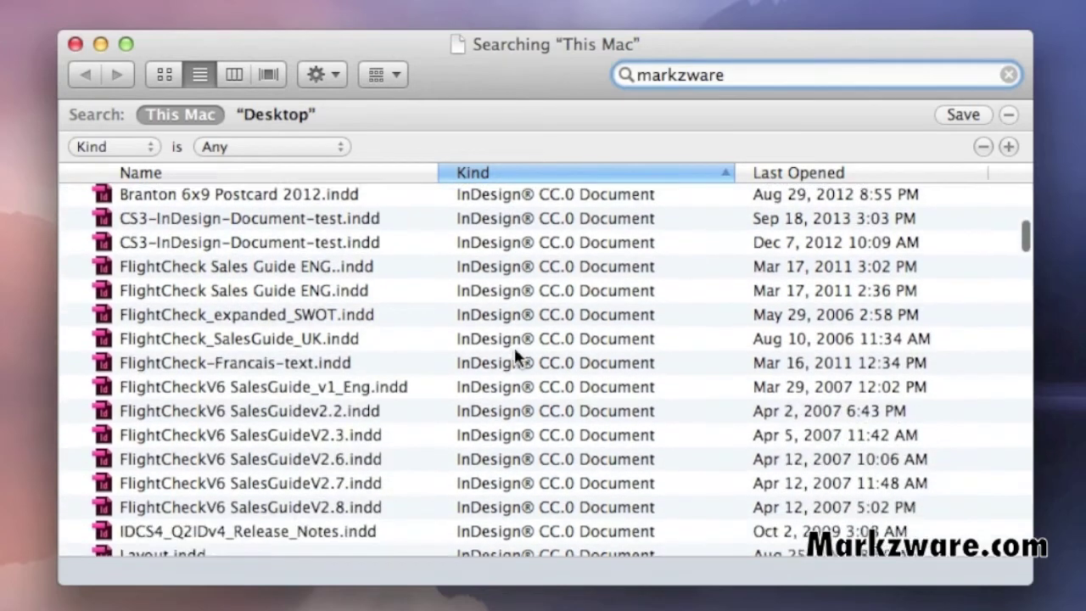
{"action": "scroll", "coordinate": [514, 347], "scroll_direction": "down", "scroll_amount": 2}
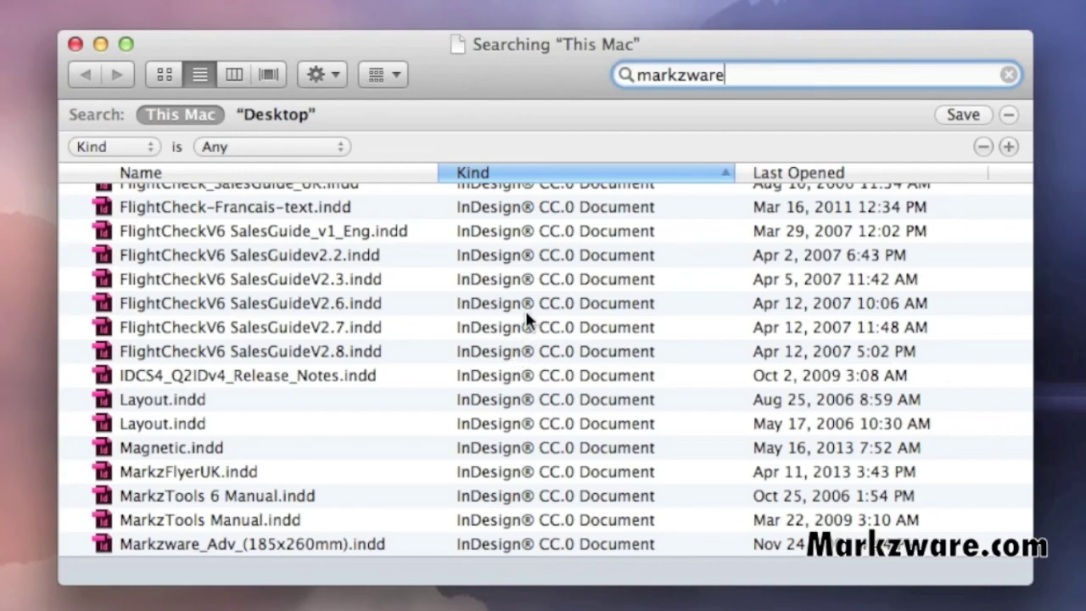
{"action": "scroll", "coordinate": [550, 326], "scroll_direction": "down", "scroll_amount": 2}
{"action": "scroll", "coordinate": [551, 331], "scroll_direction": "up", "scroll_amount": 3}
{"action": "scroll", "coordinate": [550, 331], "scroll_direction": "down", "scroll_amount": 10}
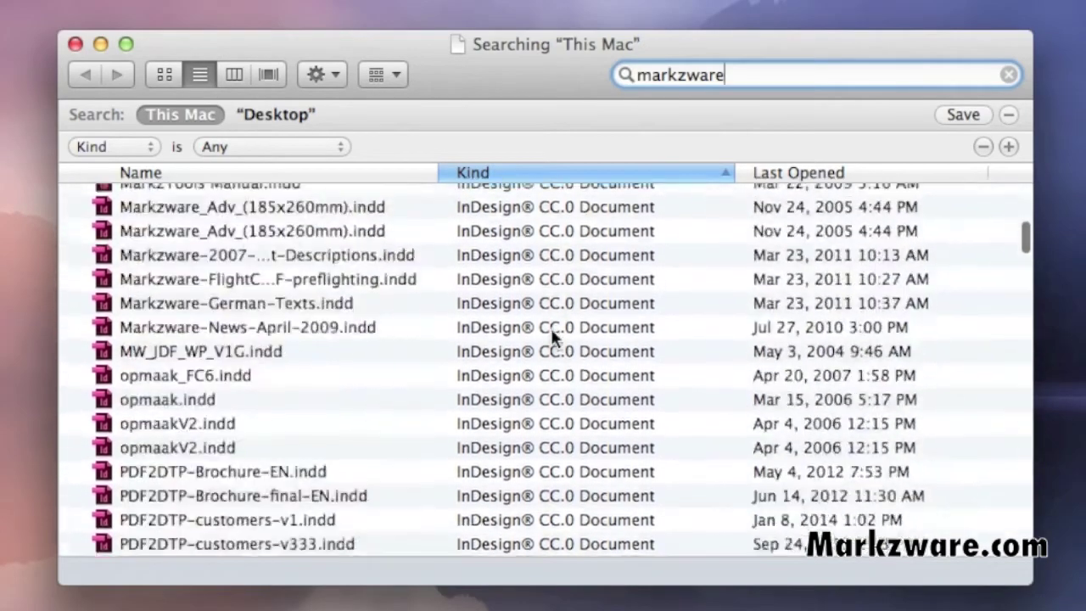
{"action": "double_click", "coordinate": [550, 339]}
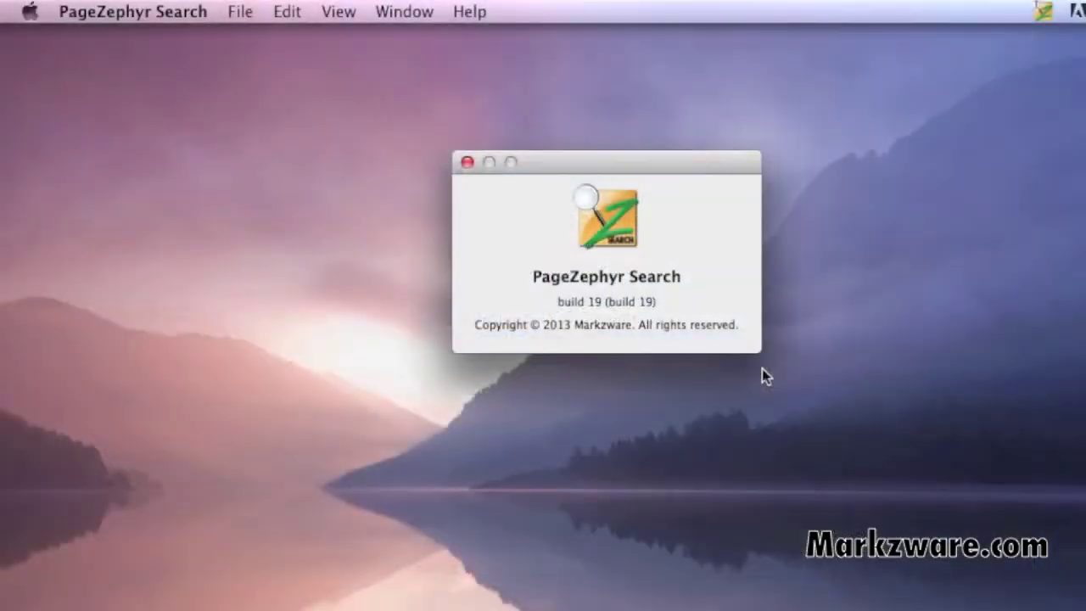